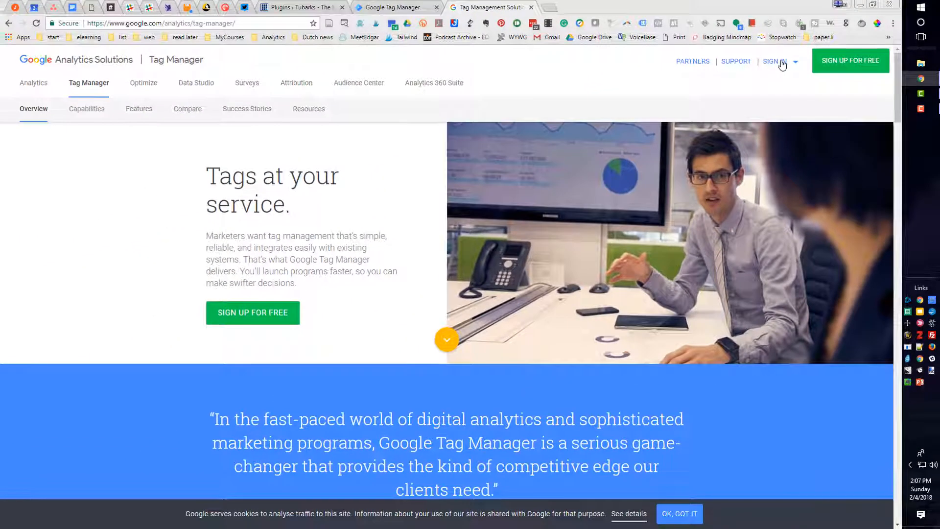
Sign in to Tag Manager from the Google Analytics Solutions site
left_click(82, 87)
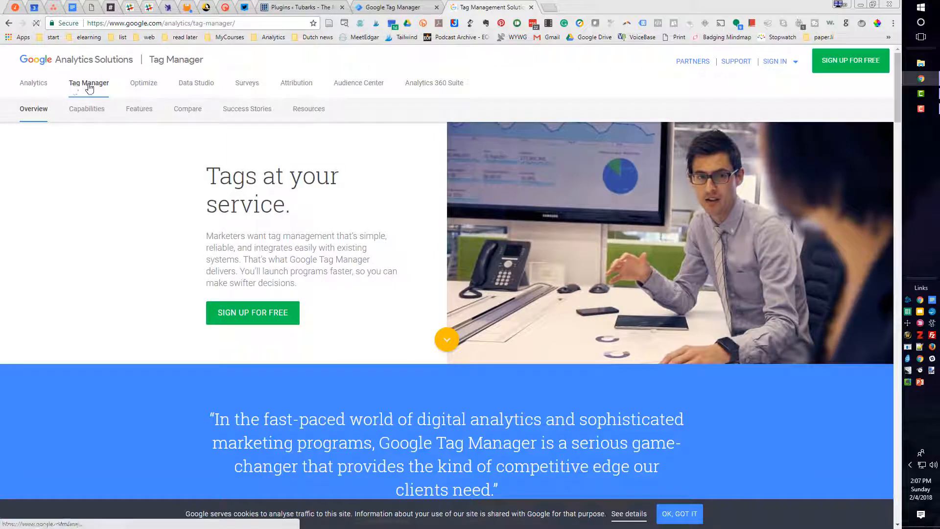
left_click(777, 64)
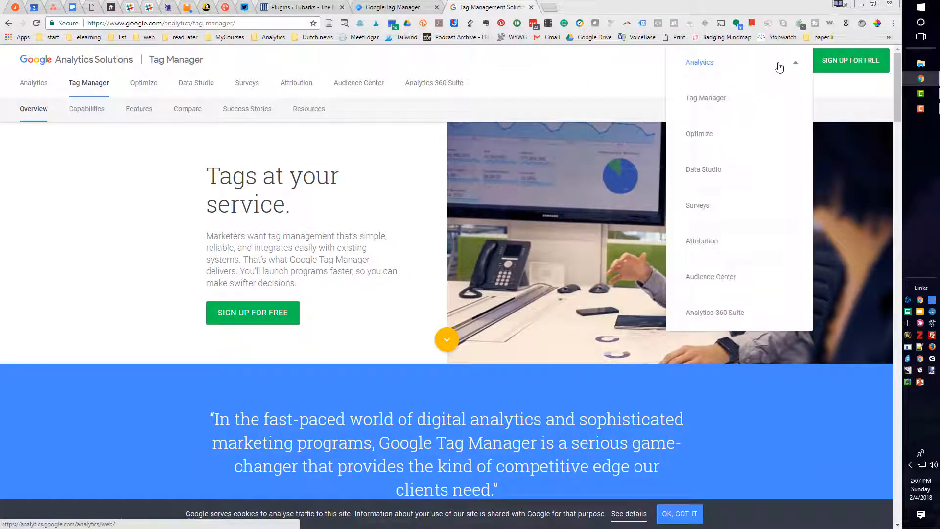
left_click(710, 103)
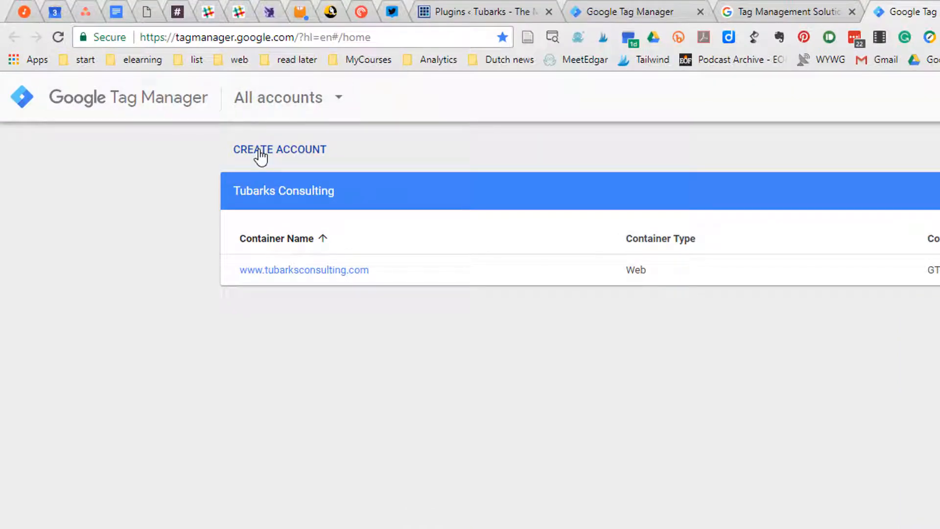
Start a new Tag Manager account named My Tubarks blog with anonymous data sharing enabled, and continue to the container setup
left_click(261, 155)
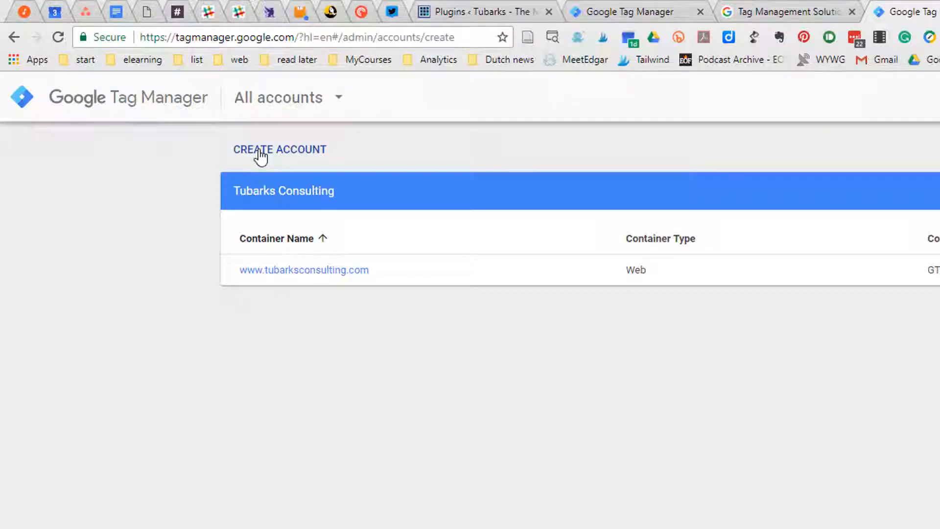
left_click(355, 300)
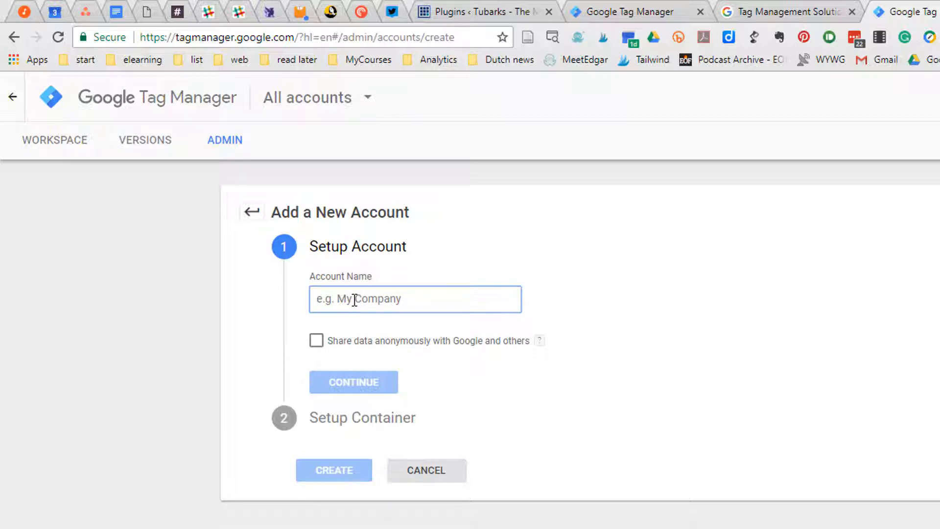
type("My blog")
left_click(336, 298)
type("Tubarks blog")
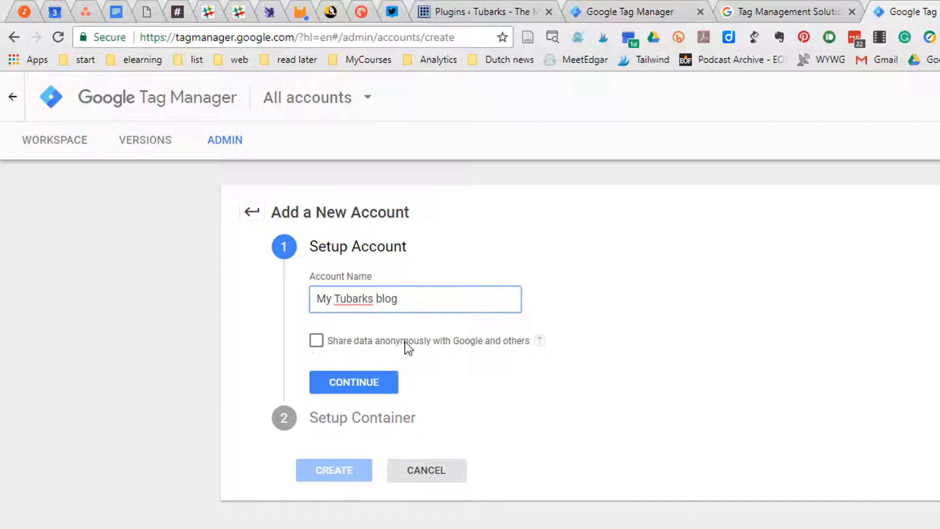
left_click(314, 341)
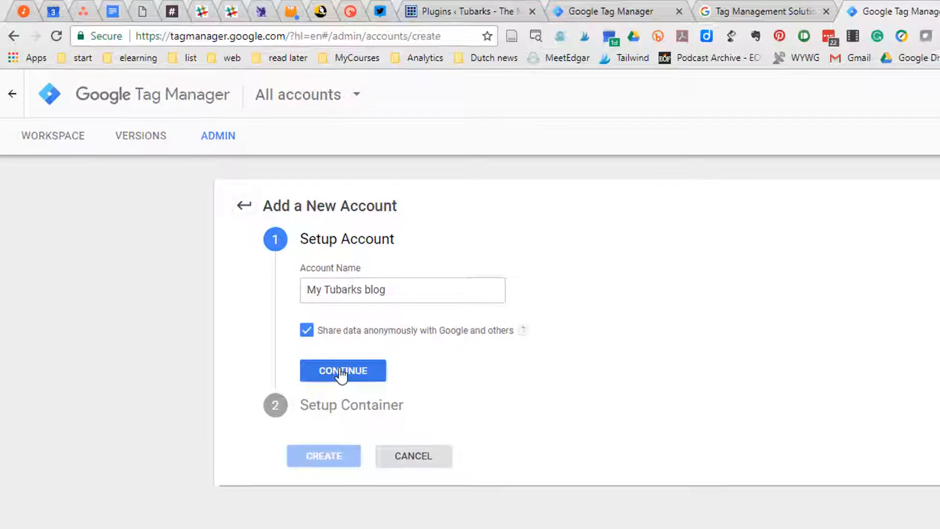
left_click(277, 304)
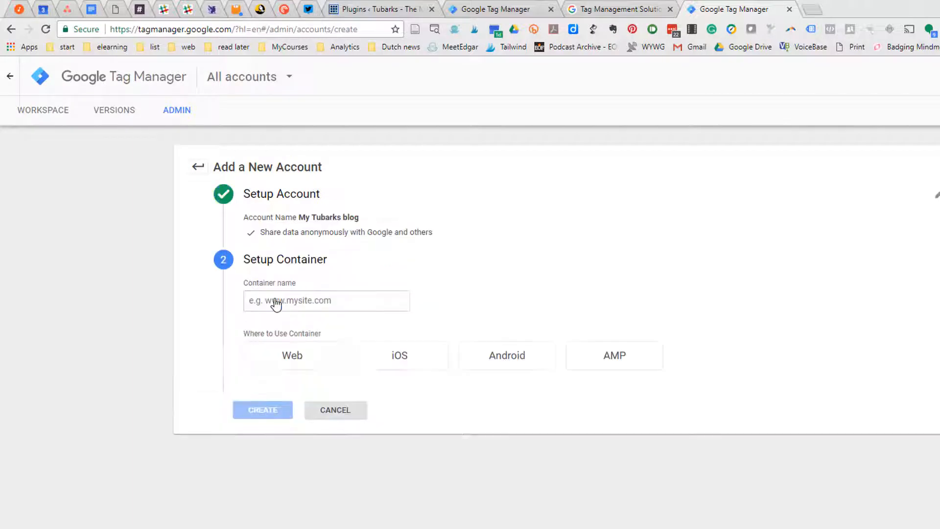
left_click(300, 300)
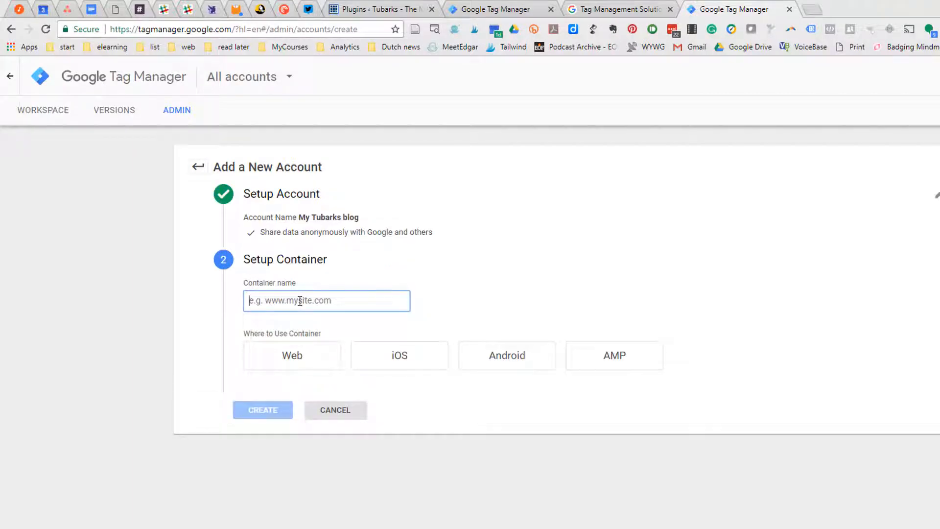
type("www.tubarksblog.com")
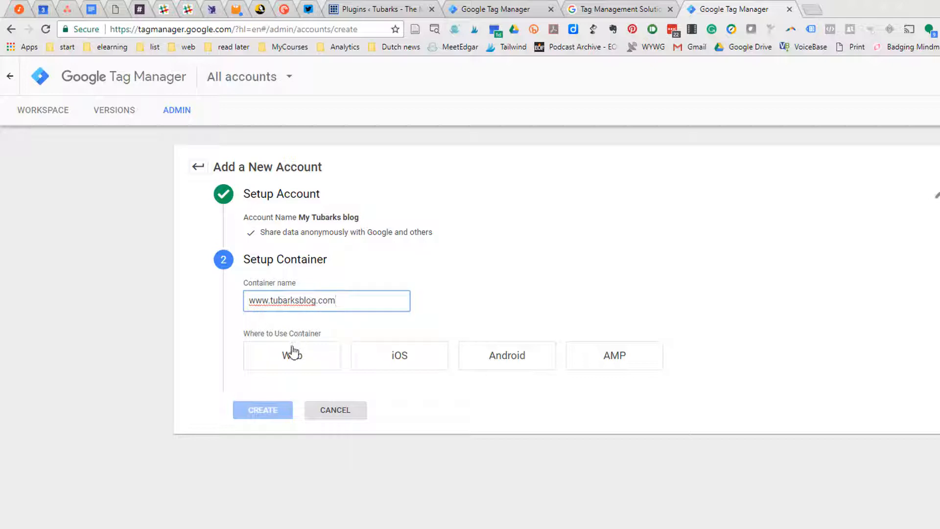
left_click(293, 363)
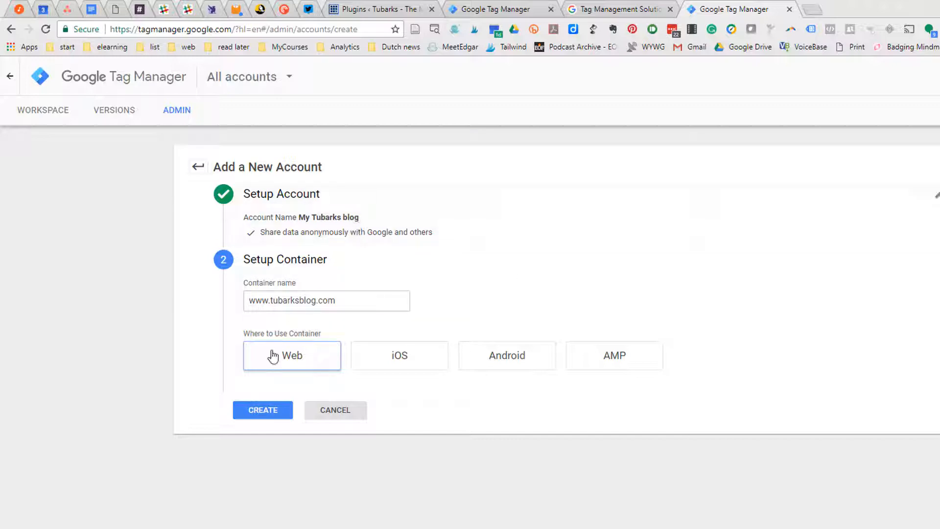
left_click(261, 414)
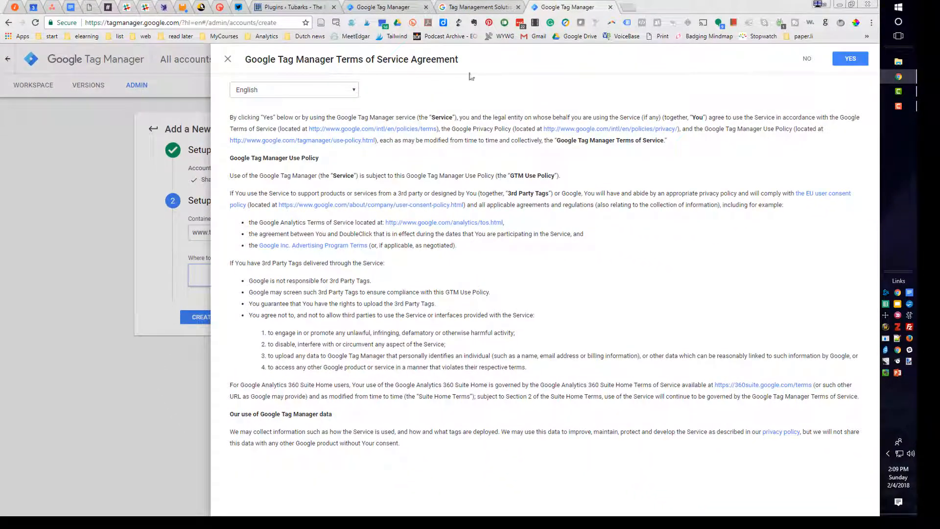
left_click(851, 59)
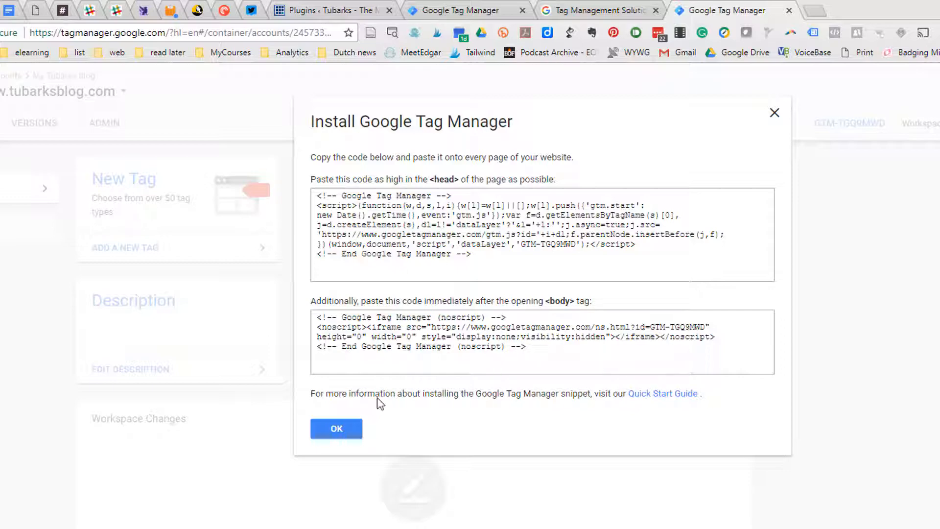
left_click(337, 428)
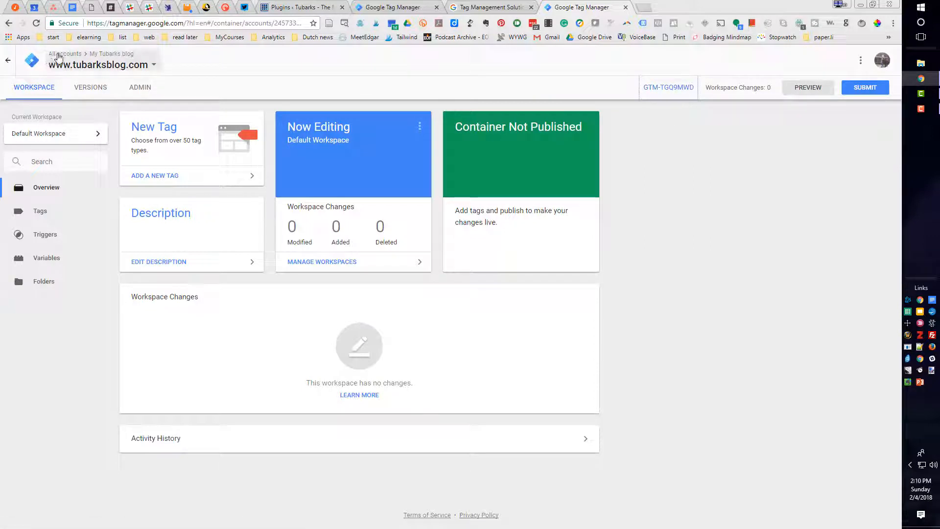
left_click(9, 63)
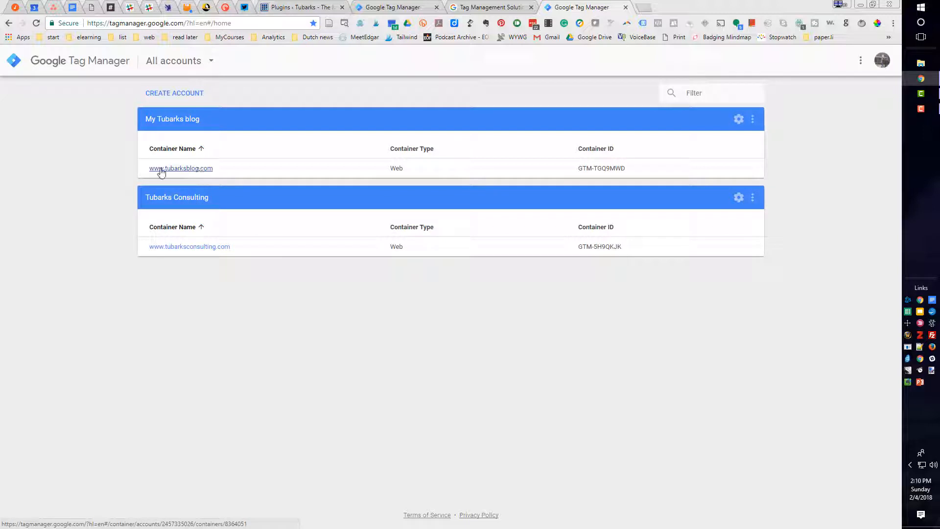
left_click_drag(629, 170, 580, 173)
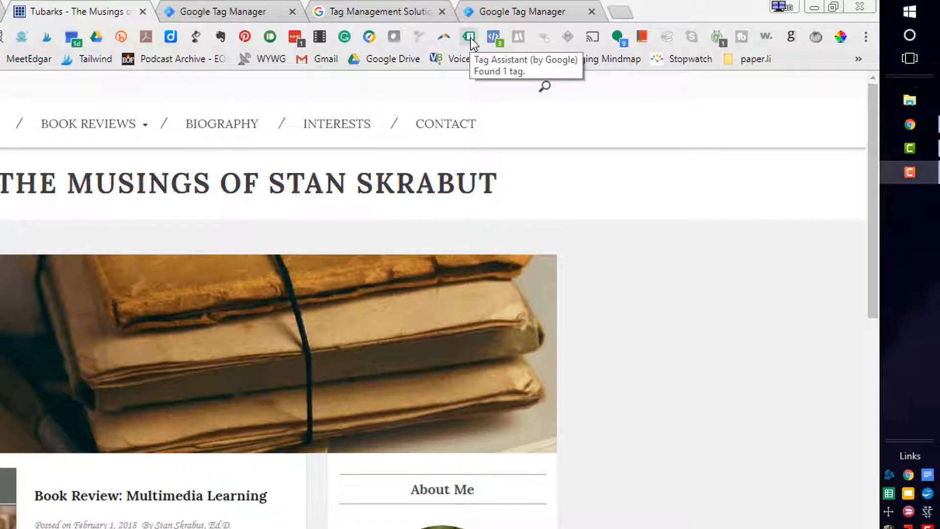
left_click(469, 39)
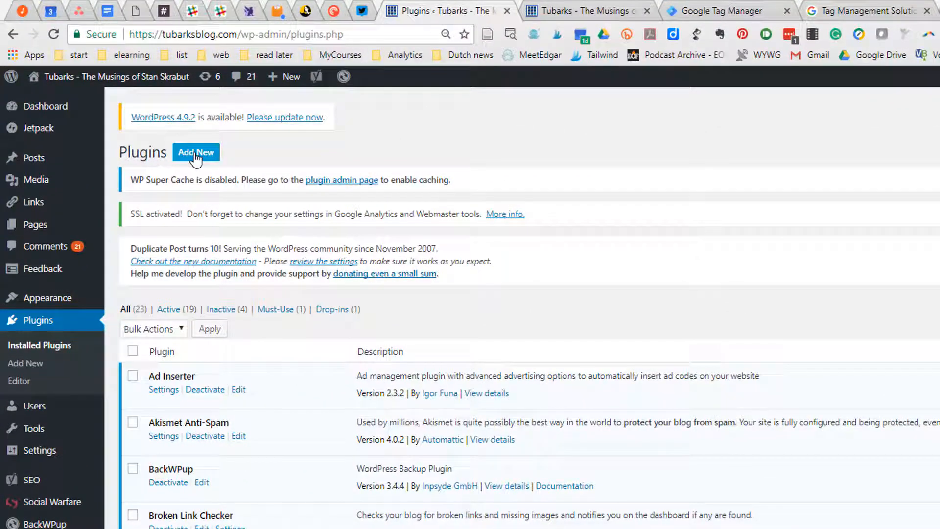
Search the WordPress plugins for "google tag manager", then install and activate DuracellTomi's Google Tag Manager for WordPress
left_click(196, 154)
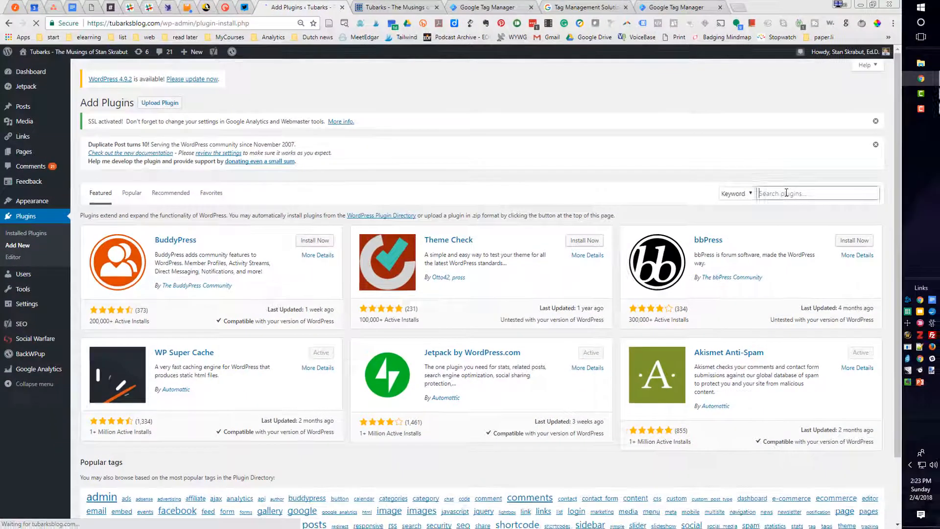
type("google tag manager")
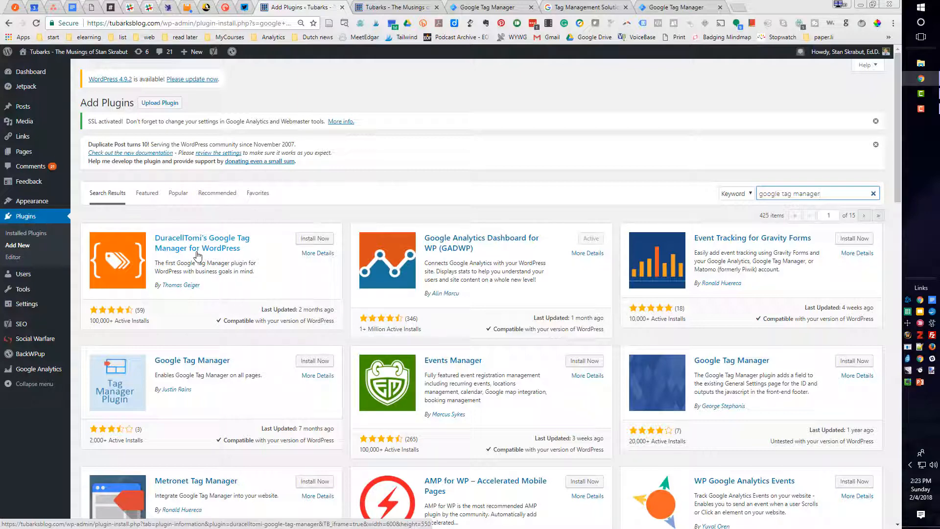
left_click(307, 240)
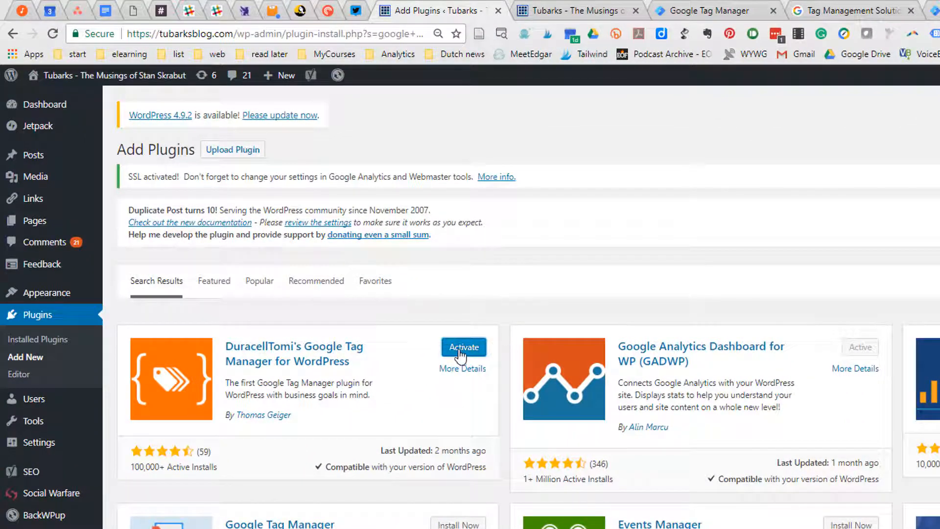
left_click(462, 347)
Open the settings of the Google Tag Manager for WordPress plugin from the installed plugins list
scroll(195, 330, "down", 2)
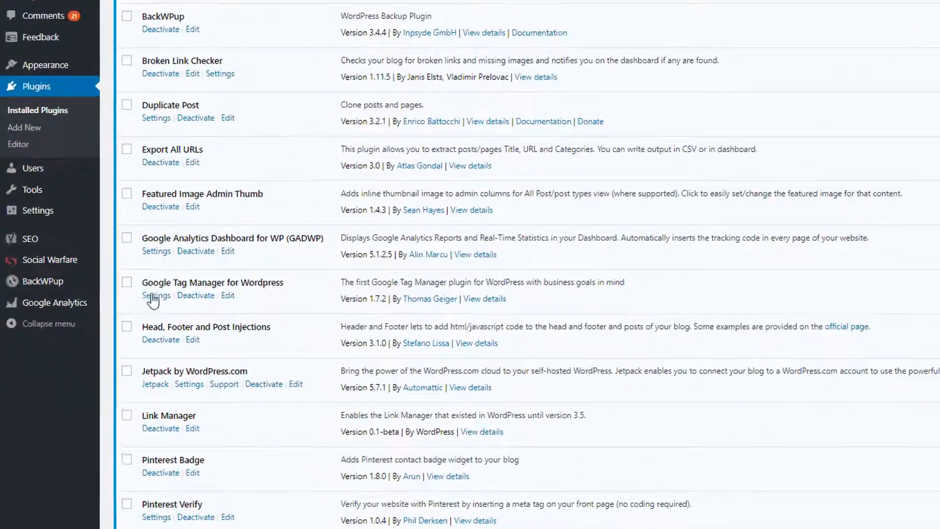
scroll(152, 303, "down", 2)
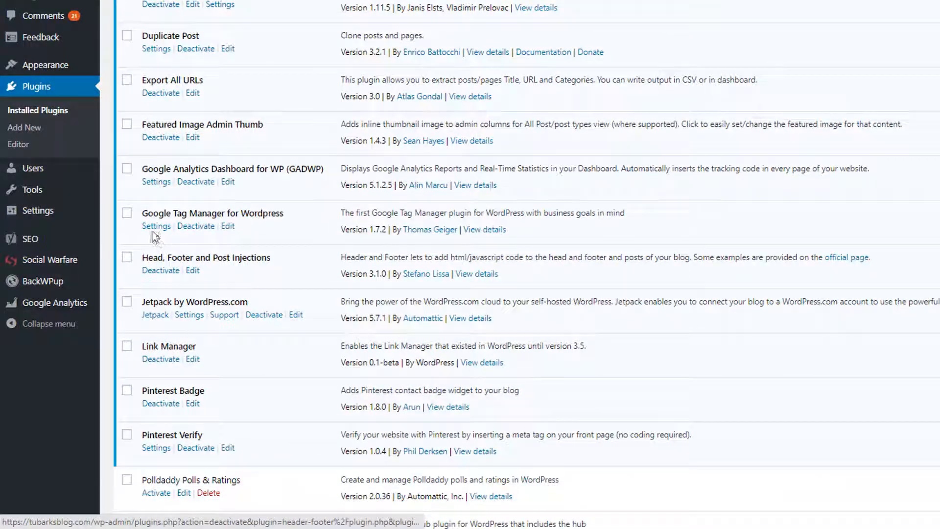
left_click(152, 226)
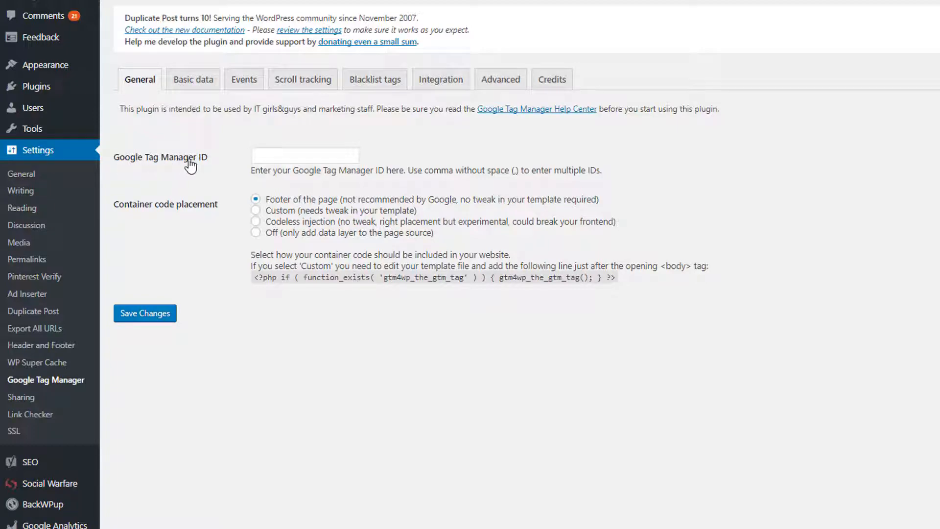
left_click(263, 155)
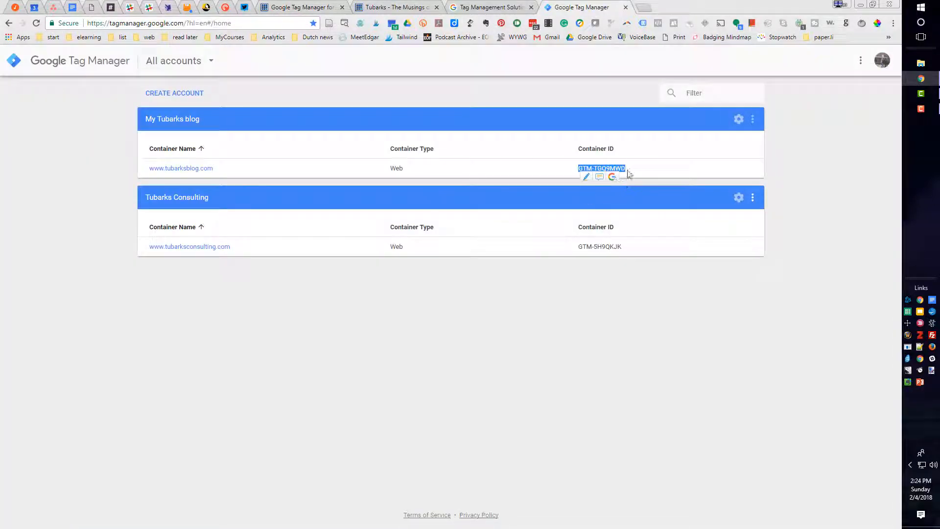
left_click_drag(628, 171, 580, 170)
key("ctrl+c")
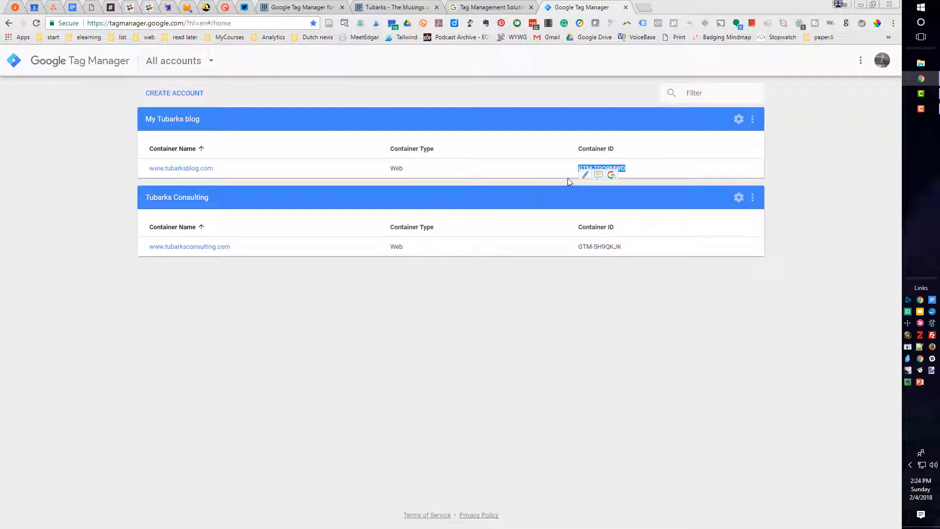
left_click(306, 8)
left_click(218, 265)
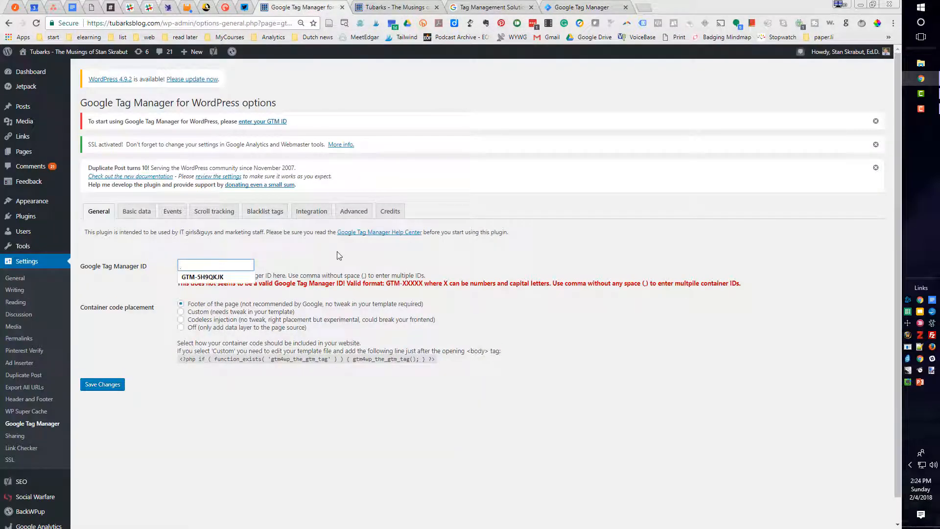
key("ctrl+v")
left_click(299, 266)
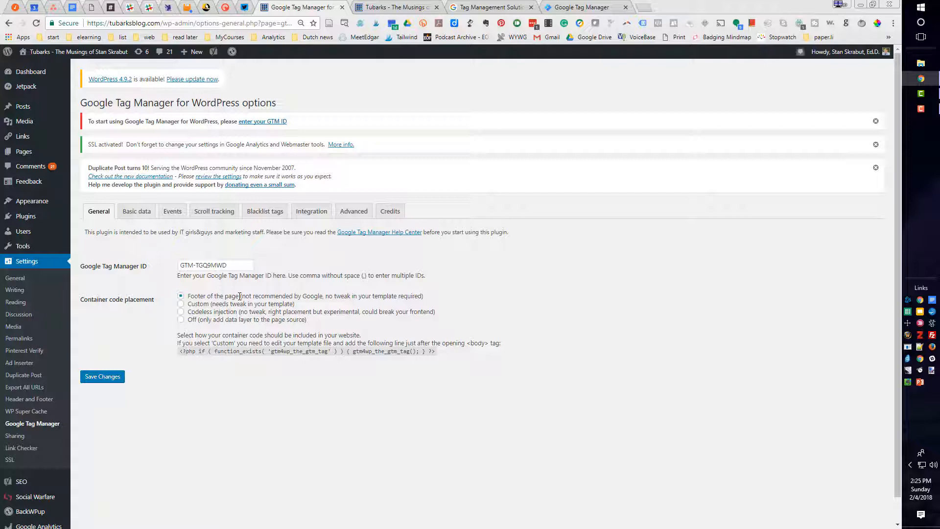
left_click(180, 305)
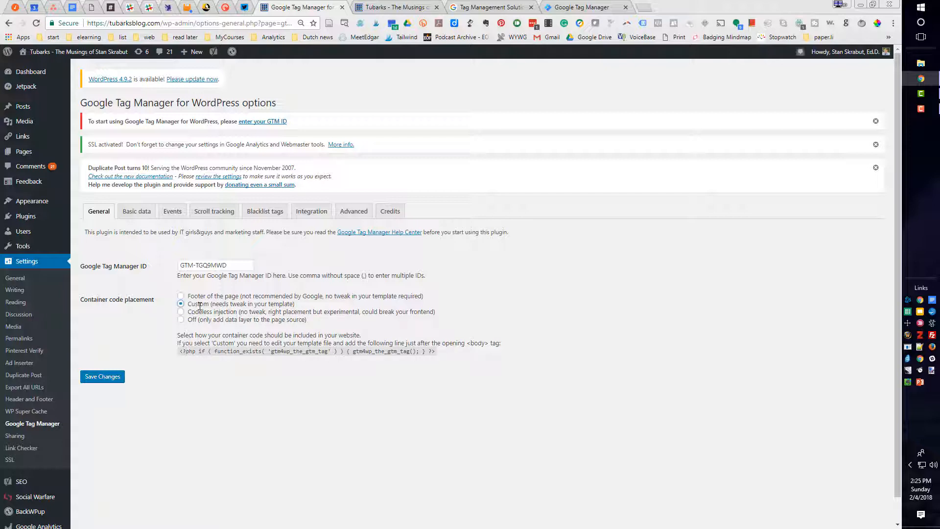
left_click(103, 376)
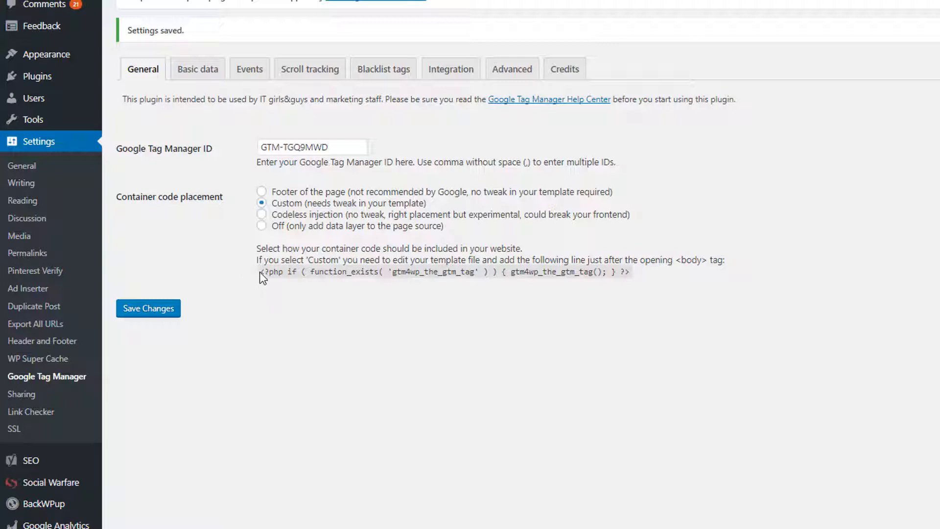
Copy the gtm4wp_the_gtm_tag PHP line and open the Placid theme's Theme Header file (header.php) for editing
left_click_drag(260, 272, 631, 279)
key("ctrl+c")
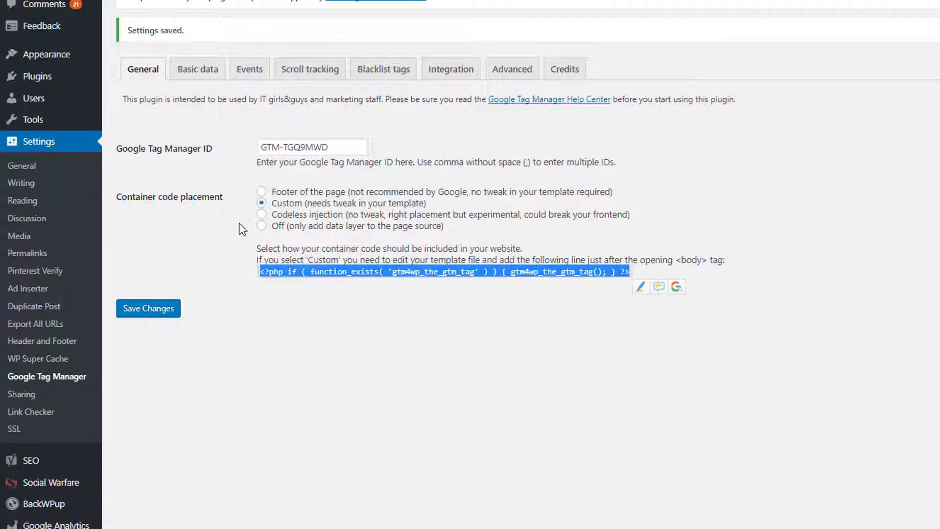
mouse_move(40, 61)
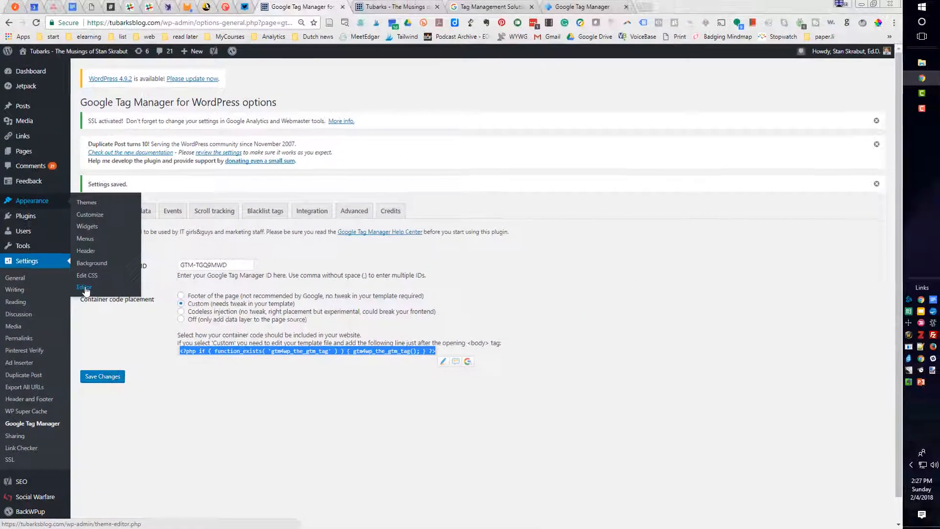
left_click(105, 227)
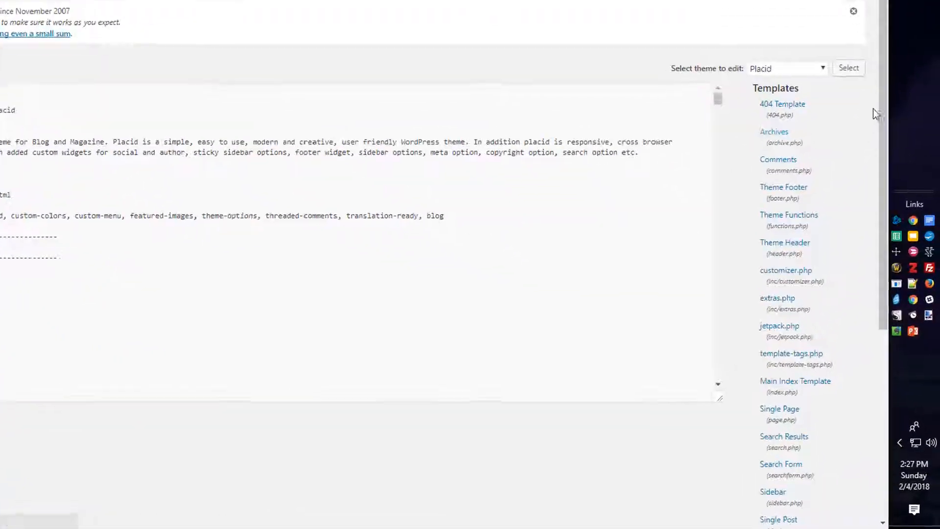
left_click_drag(885, 95, 879, 141)
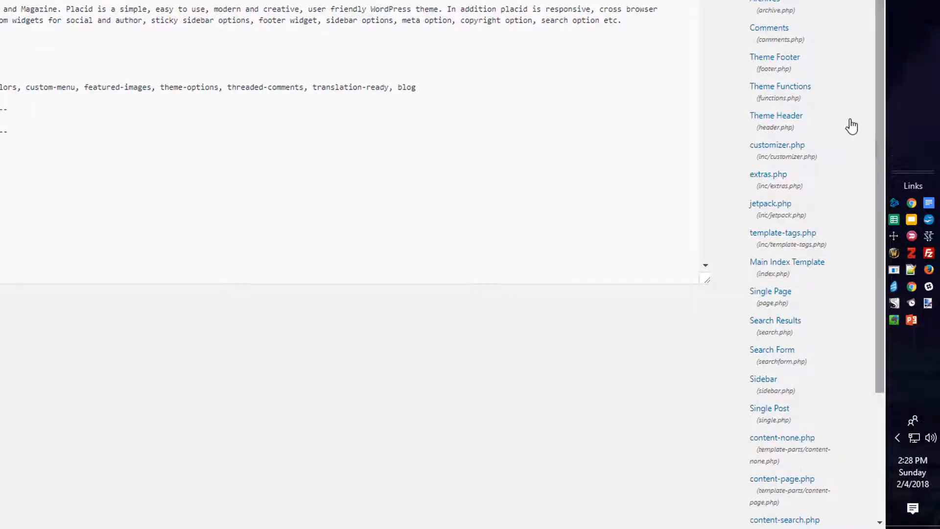
left_click(773, 117)
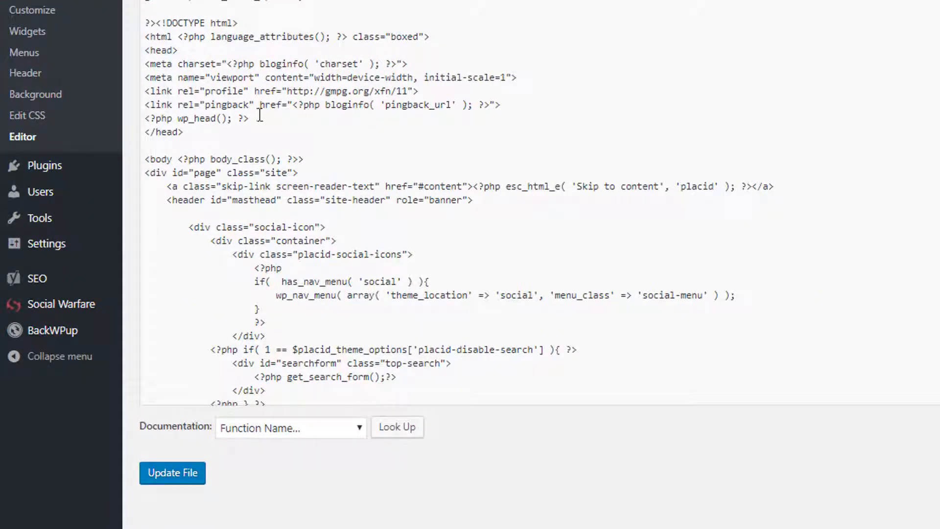
Insert the copied gtm4wp_the_gtm_tag PHP line just above the closing head tag in header.php and update the file
left_click(145, 131)
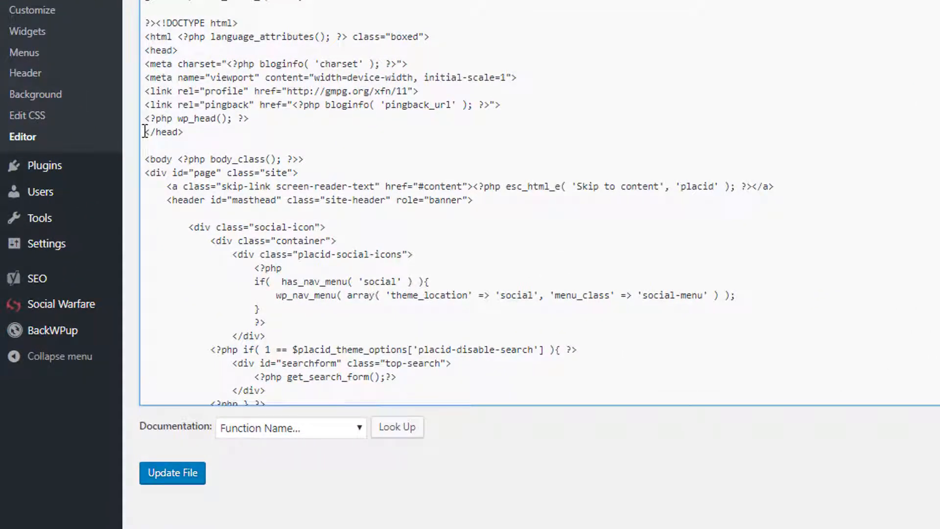
key("Return")
scroll(145, 131, "up", 1)
key("Up")
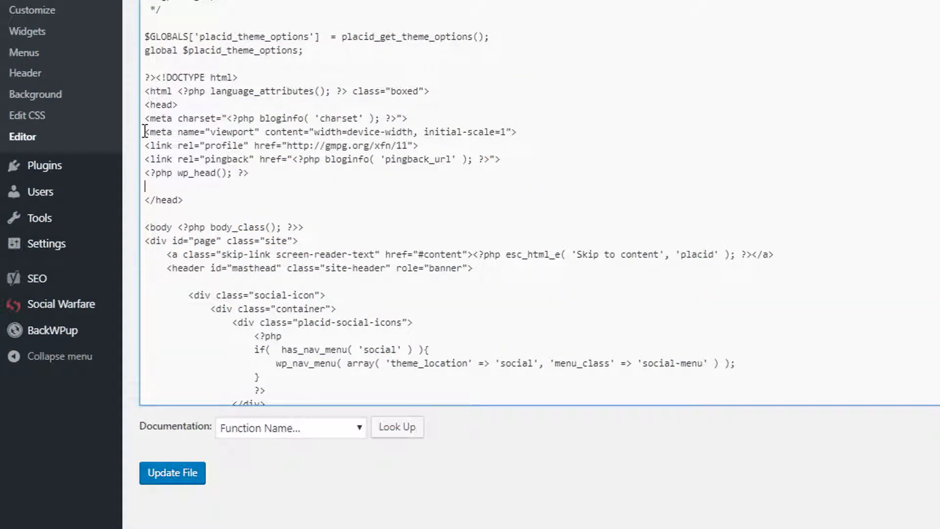
key("ctrl+v")
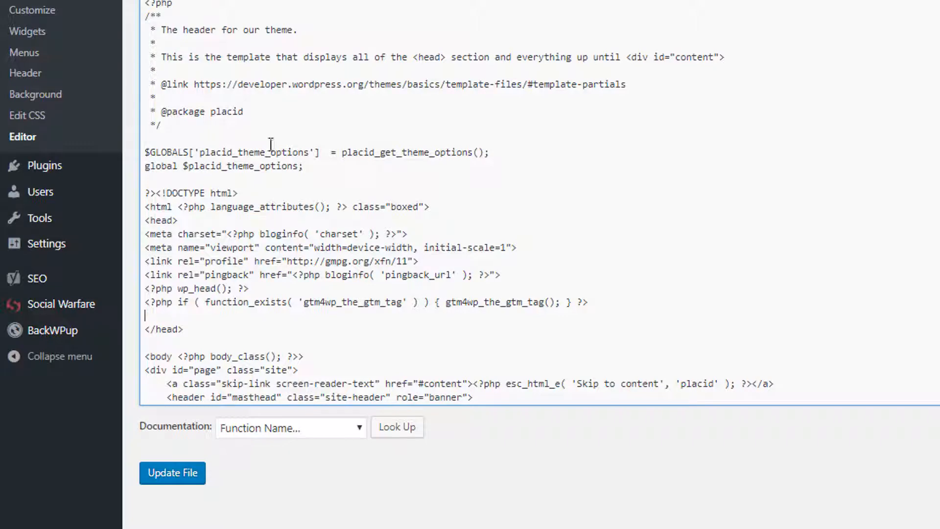
scroll(454, 255, "down", 4)
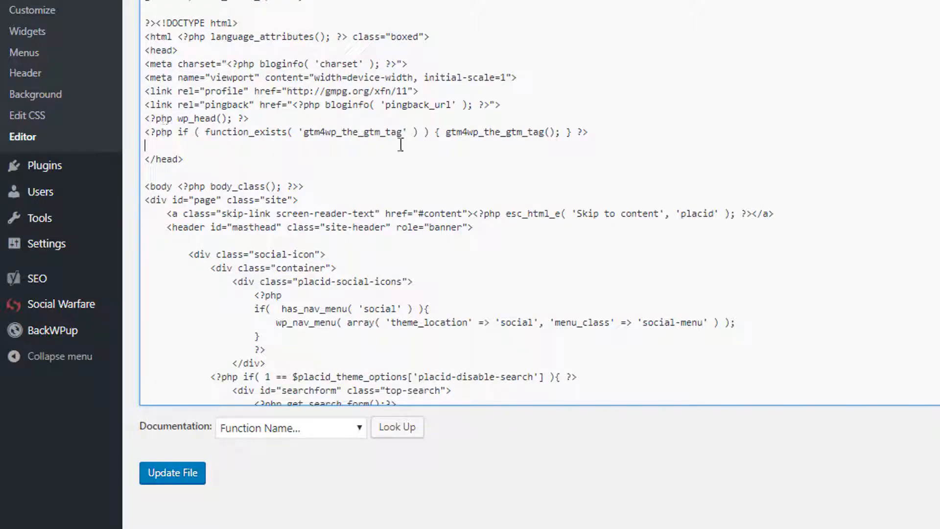
left_click(161, 473)
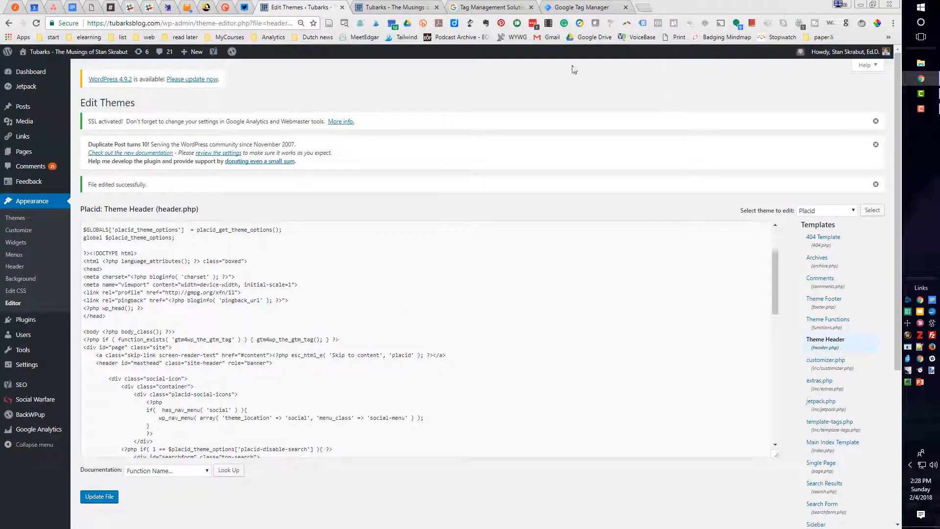
Check the Tubarks blog home page with Google Tag Assistant and examine the details of its Google Tag Manager tag
left_click(399, 7)
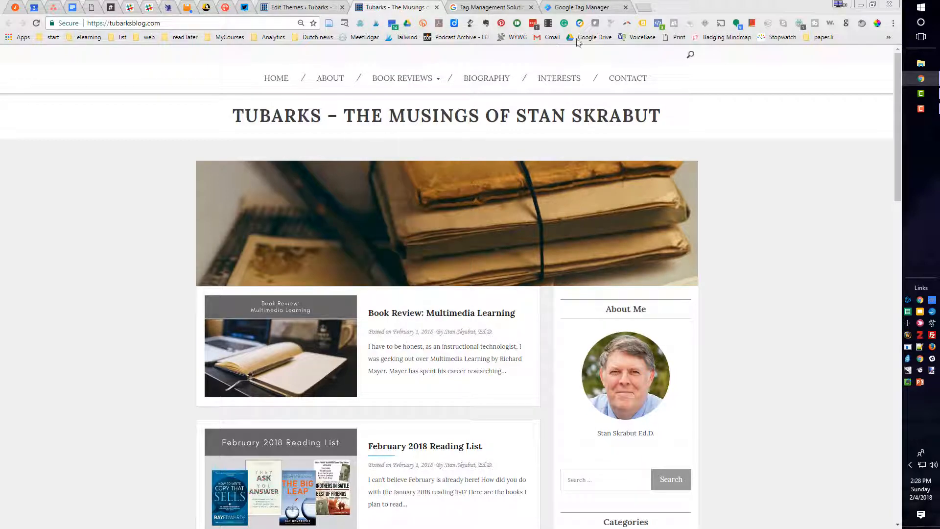
left_click(643, 24)
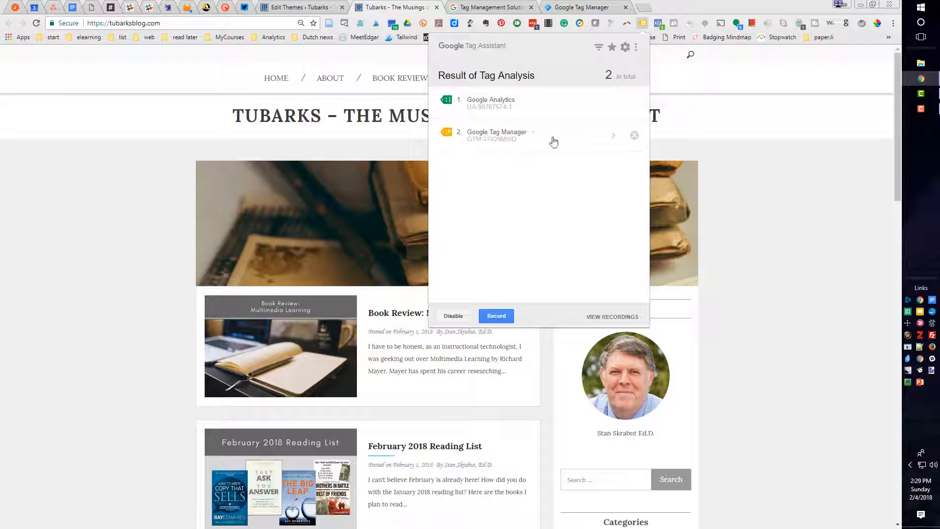
left_click(614, 138)
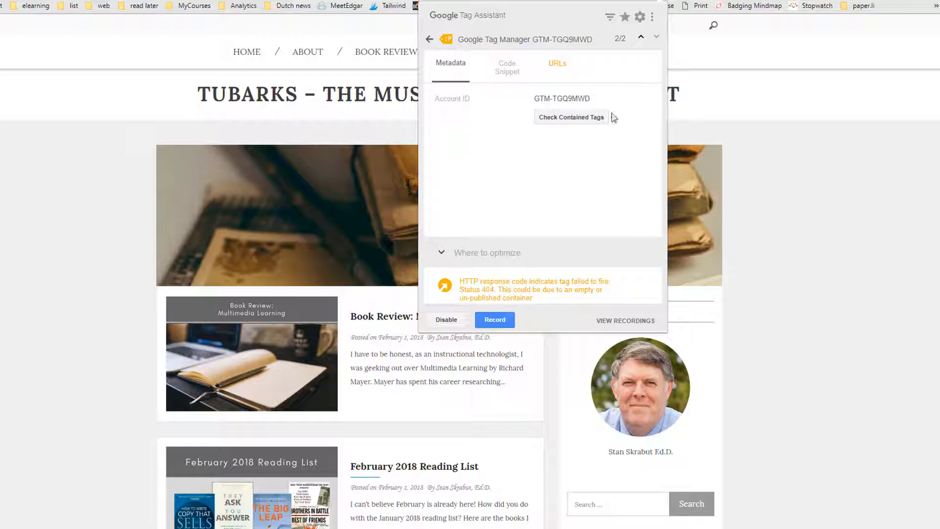
left_click(660, 0)
left_click(660, 1)
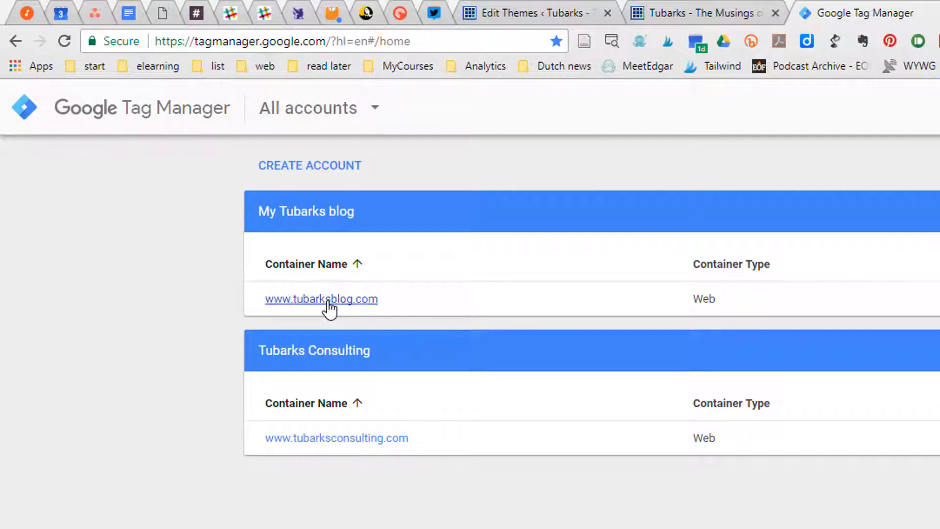
left_click(327, 300)
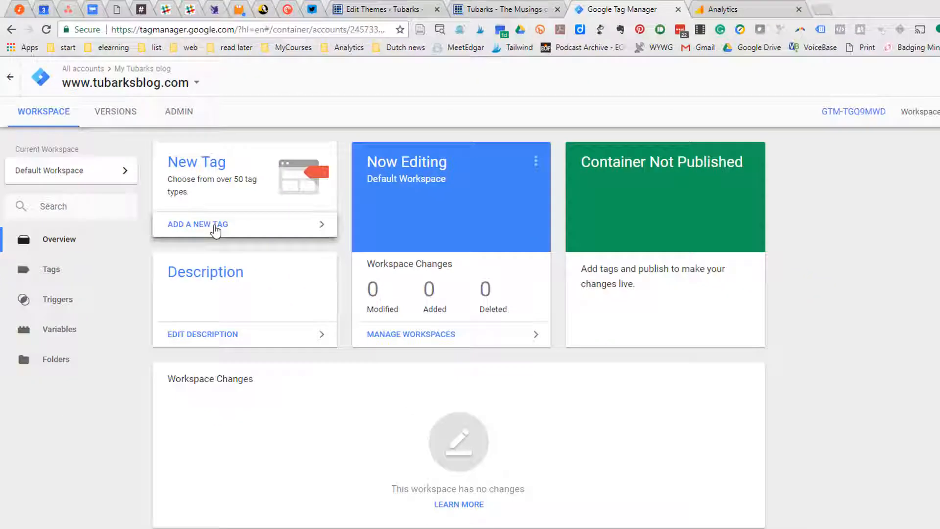
Add a new tag to the container's workspace and name it Google Analytics
left_click(215, 226)
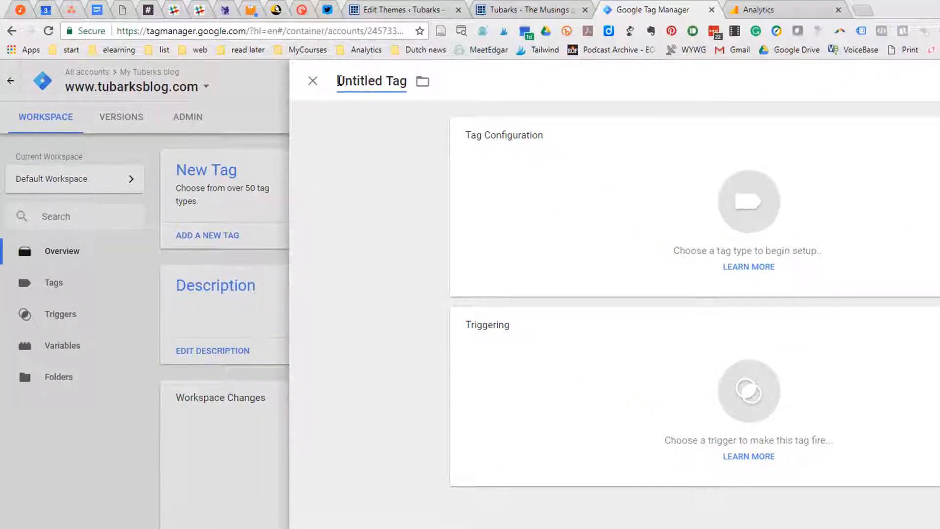
left_click_drag(253, 61, 290, 60)
left_click_drag(388, 80, 407, 81)
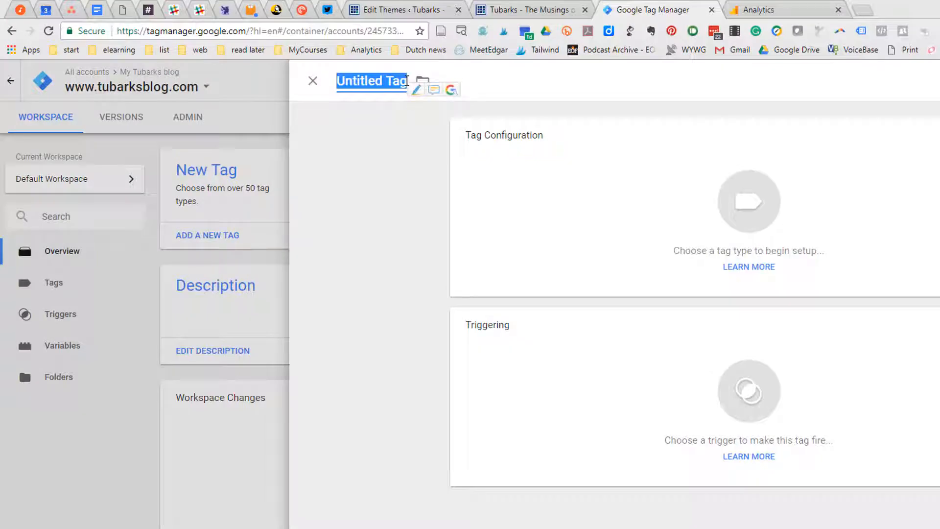
type("Google Analytics")
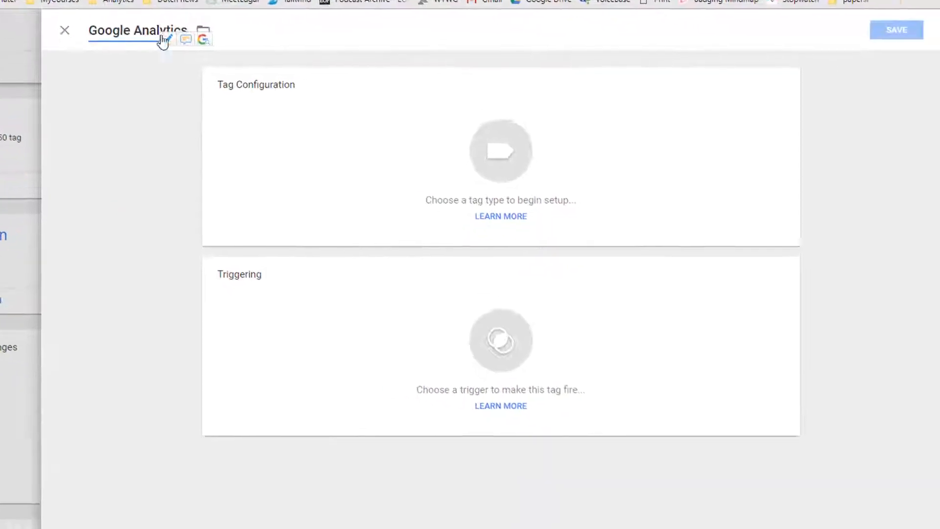
Look through the available tag types and configure the Google Analytics tag as Universal Analytics
left_click(505, 85)
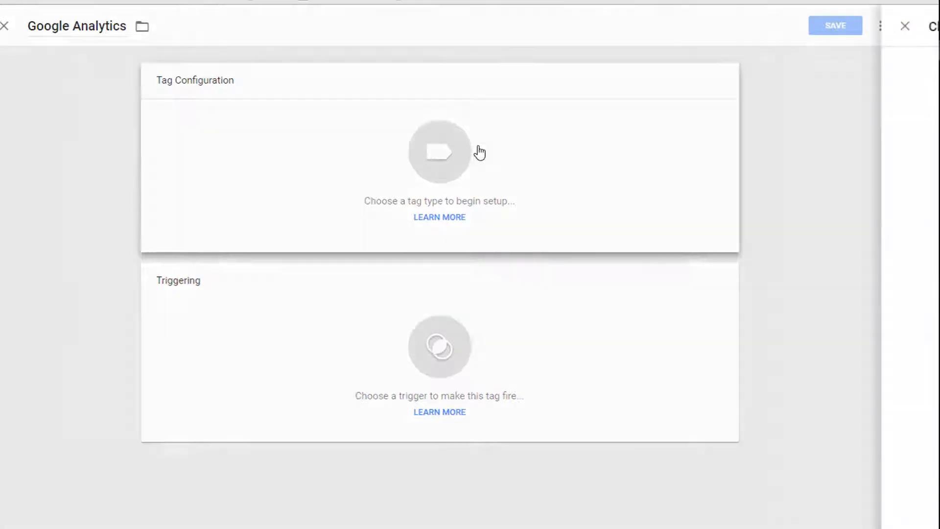
left_click(479, 151)
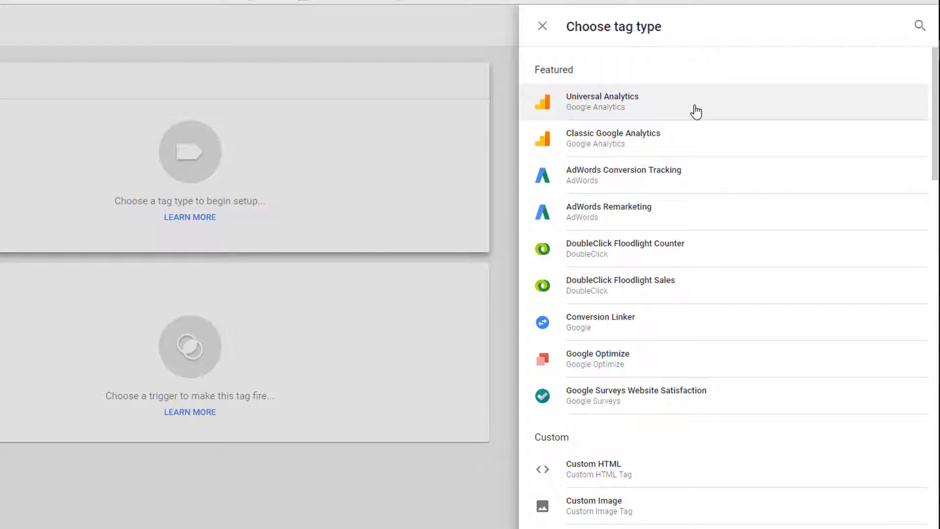
scroll(662, 169, "down", 4)
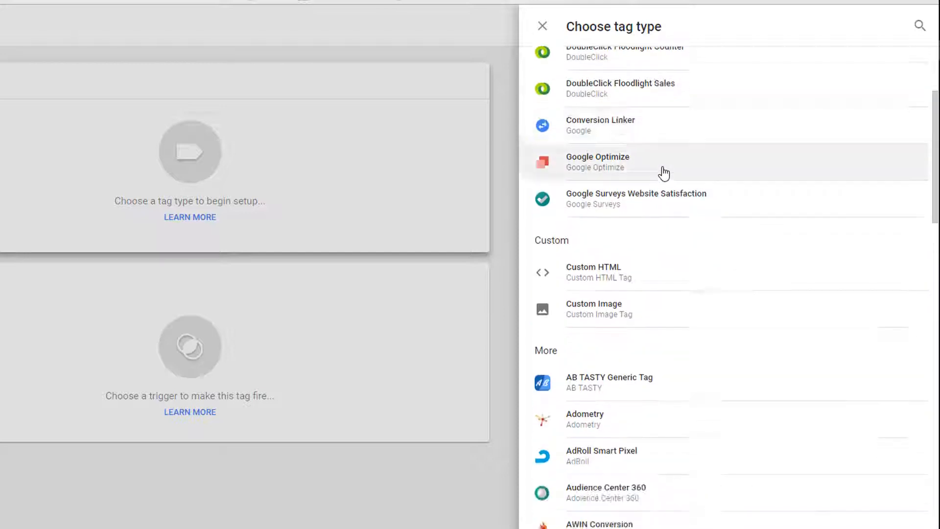
scroll(664, 172, "down", 8)
scroll(665, 175, "down", 6)
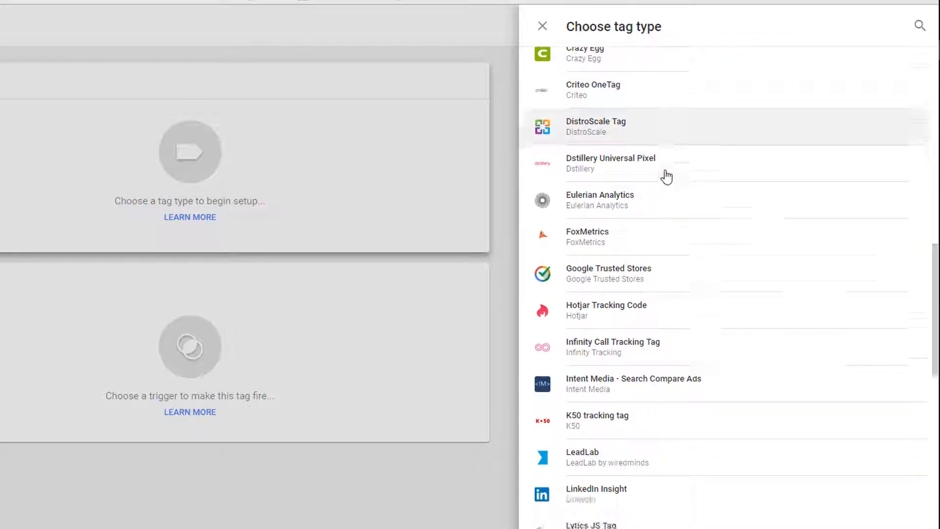
scroll(666, 177, "down", 13)
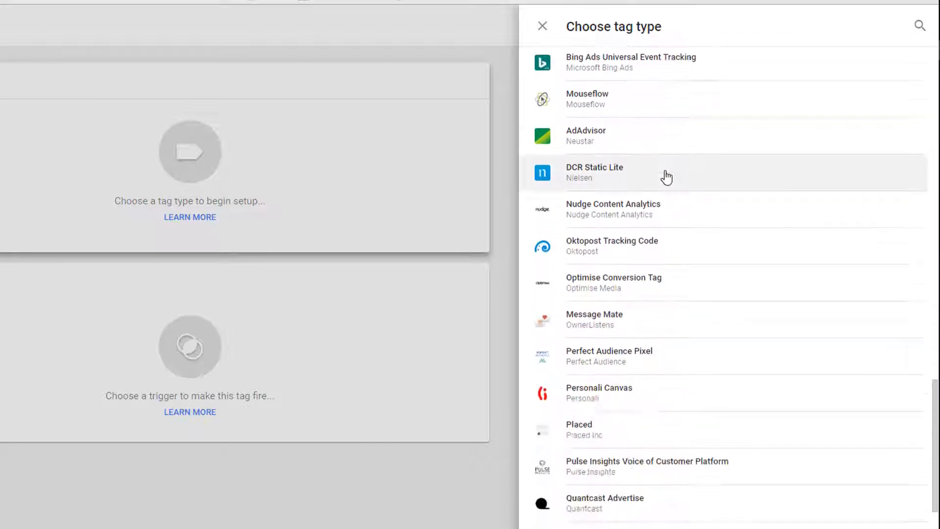
scroll(667, 177, "down", 11)
scroll(667, 177, "down", 2)
scroll(666, 177, "up", 8)
scroll(666, 177, "up", 20)
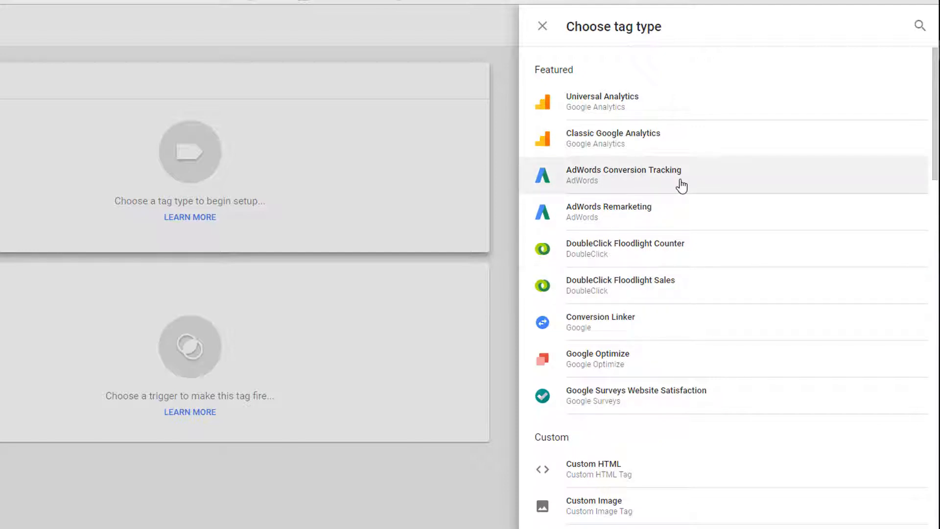
left_click(603, 104)
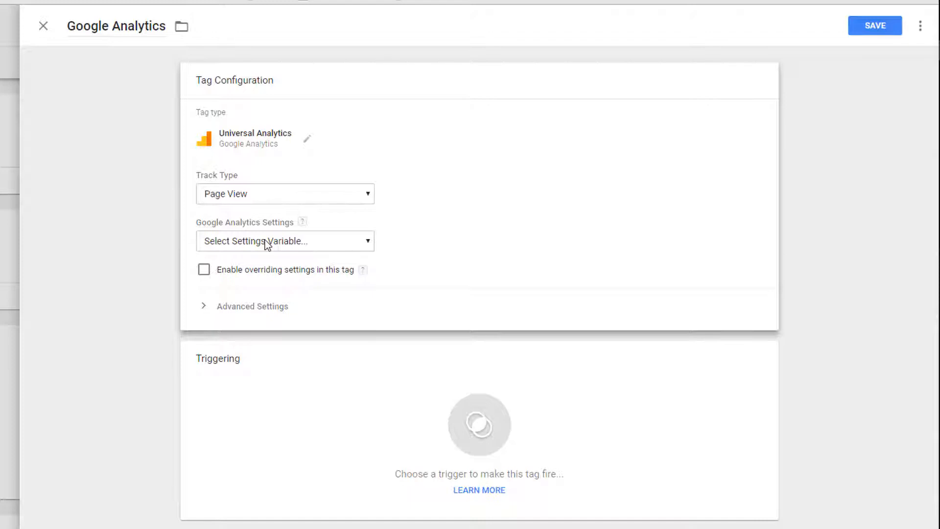
Create a new Google Analytics Settings variable for the tag and name it GA Variable
left_click(295, 241)
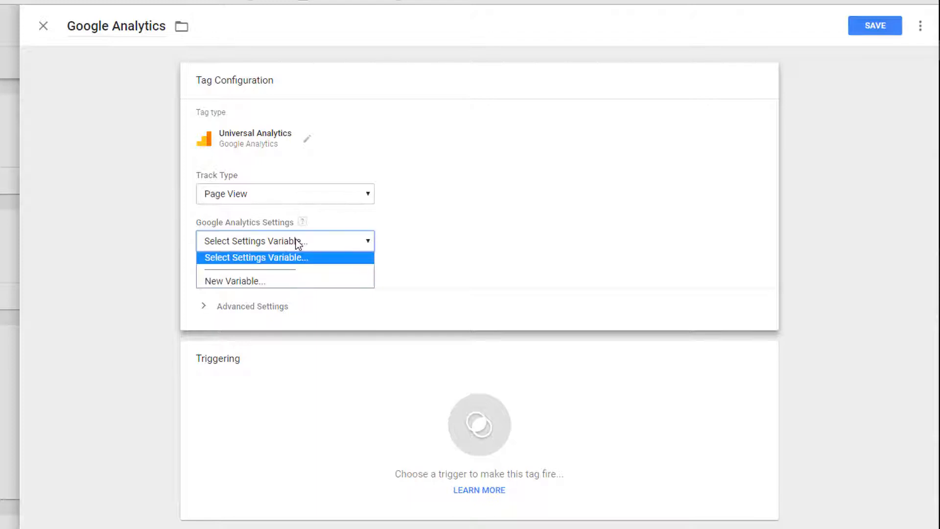
left_click(236, 282)
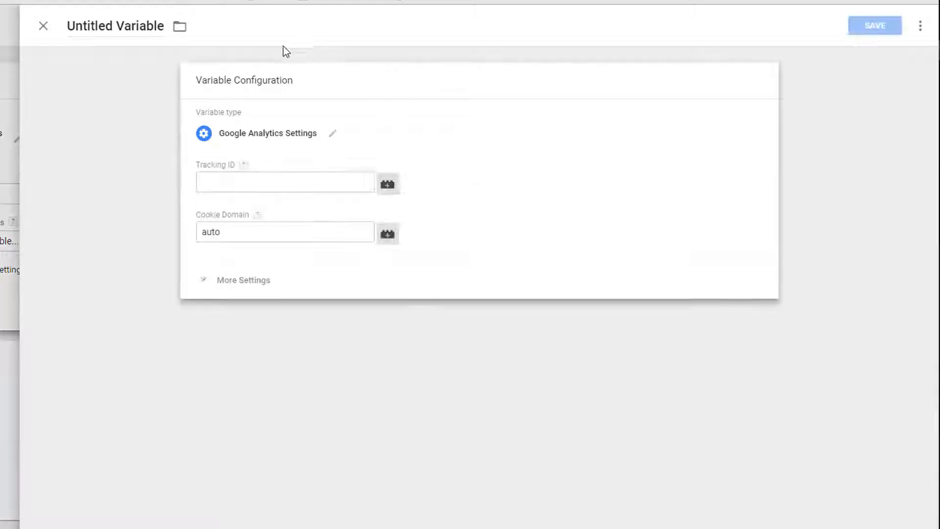
left_click(235, 182)
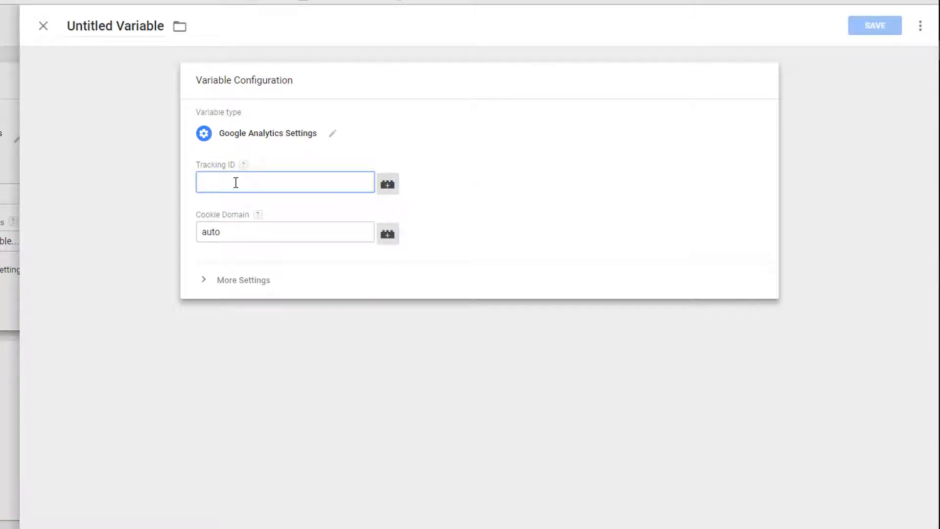
left_click(69, 27)
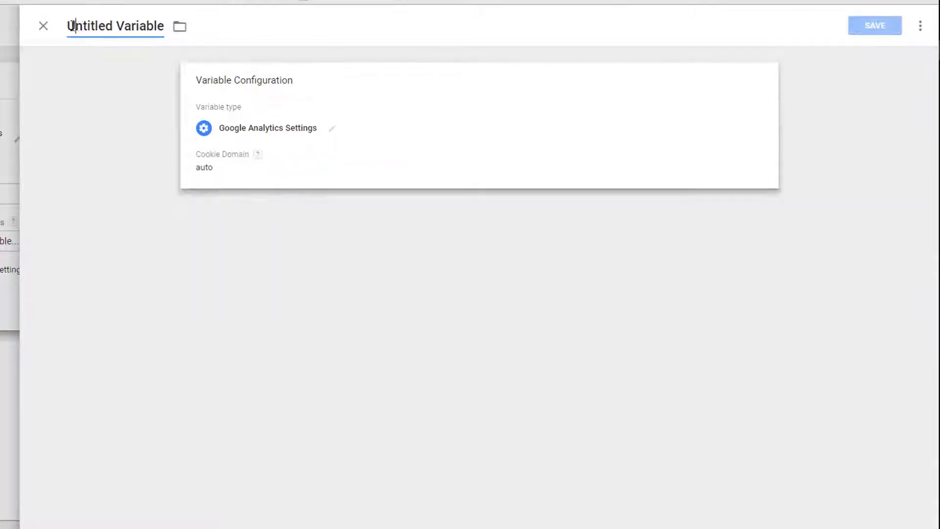
left_click_drag(68, 27, 114, 30)
type("GA")
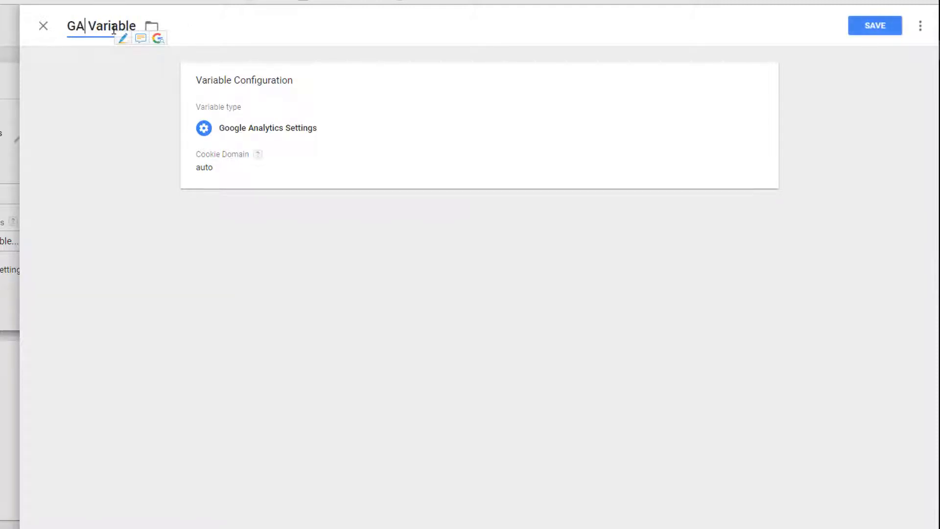
Copy the tracking ID from Tubarksblog.com's property settings in Google Analytics and paste it into GA Variable's Tracking ID in Google Tag Manager
left_click(250, 136)
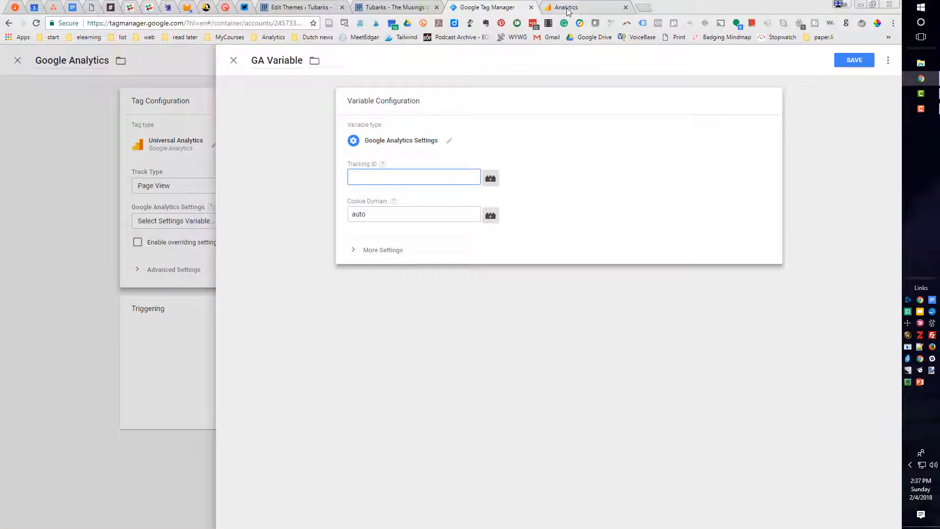
left_click(566, 8)
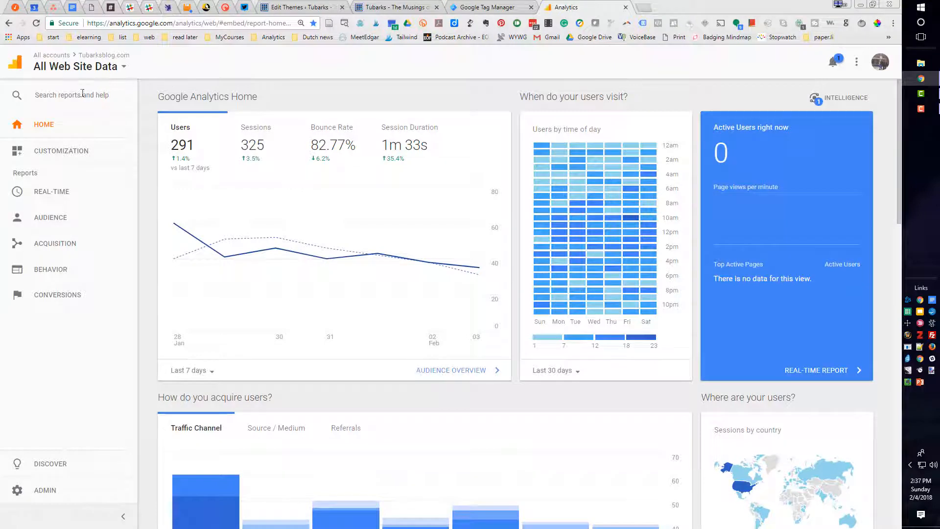
left_click(42, 492)
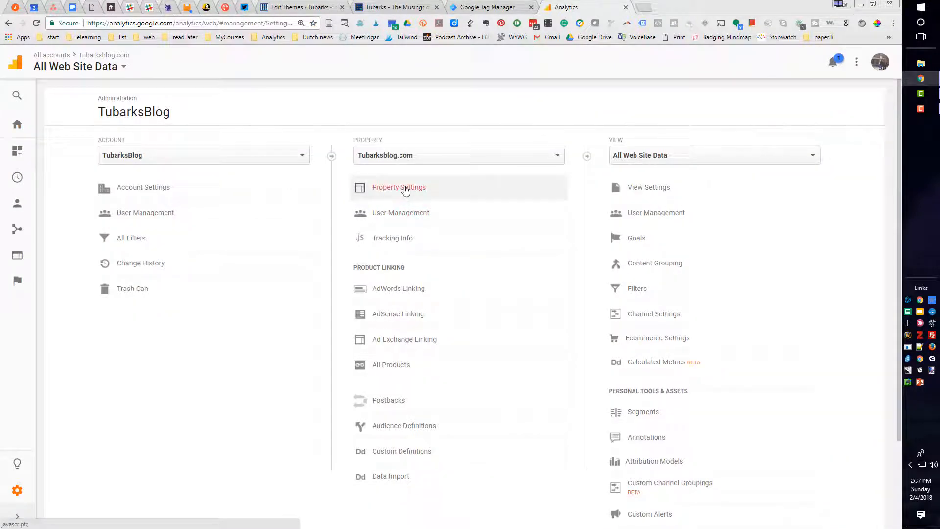
left_click(405, 190)
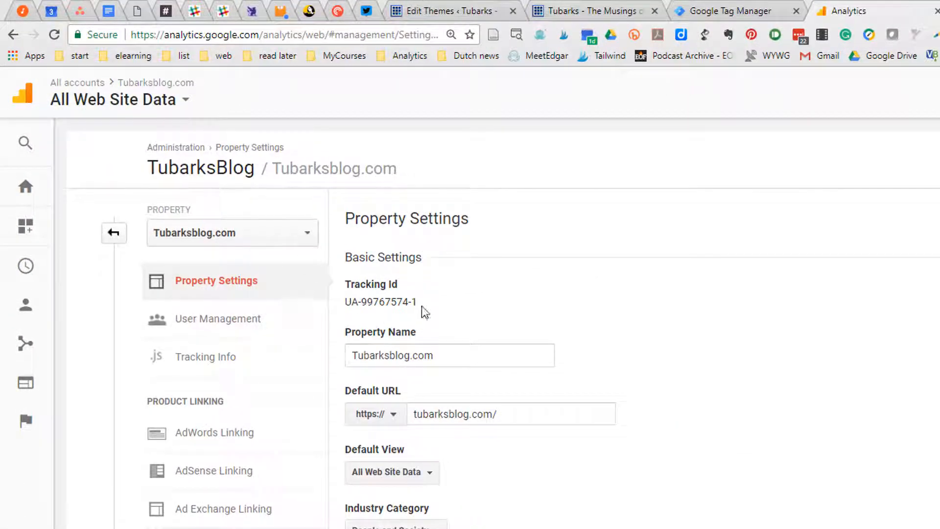
left_click_drag(417, 302, 347, 302)
key("ctrl+c")
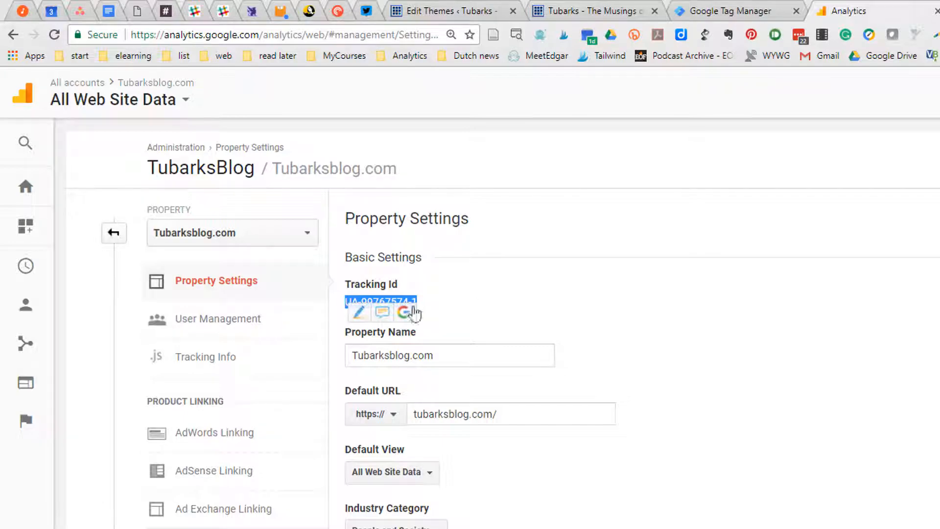
left_click(712, 11)
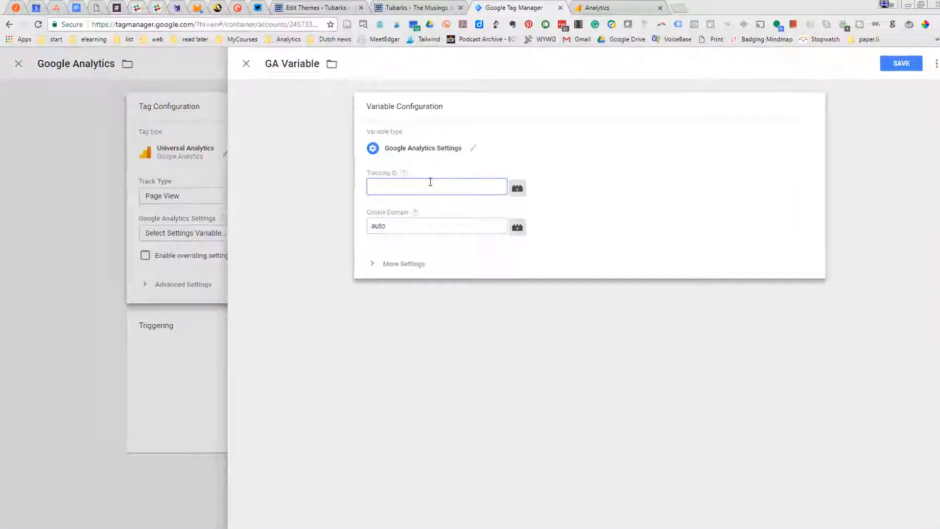
key("ctrl+v")
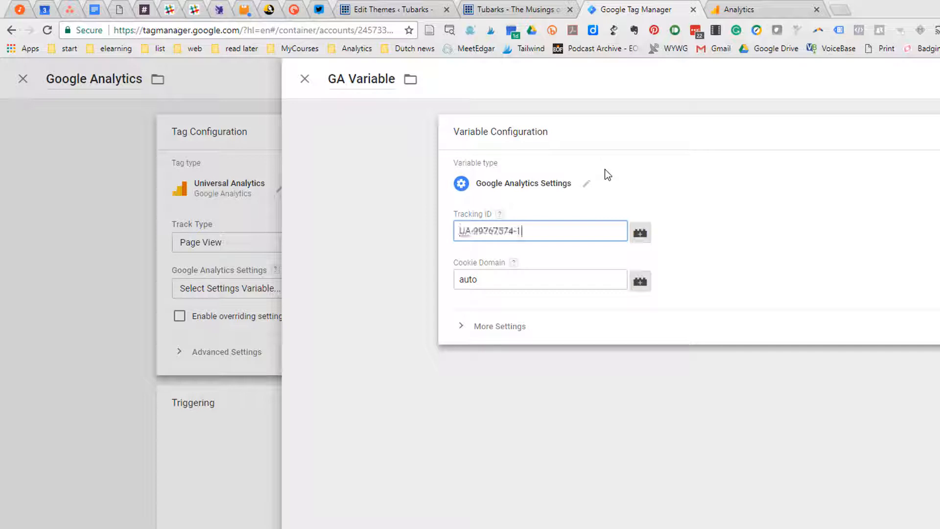
Review the additional settings of GA Variable, and save the variable with its cookie domain left at auto
left_click(463, 327)
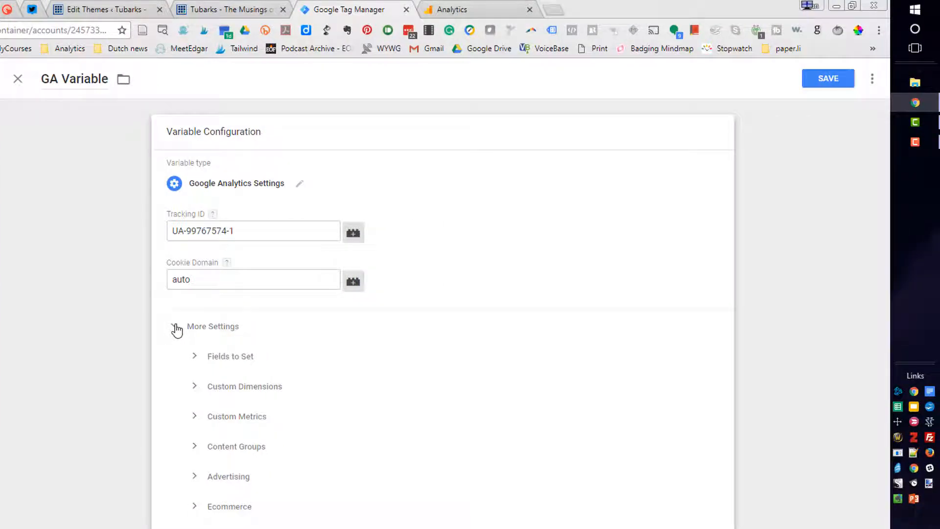
left_click(175, 327)
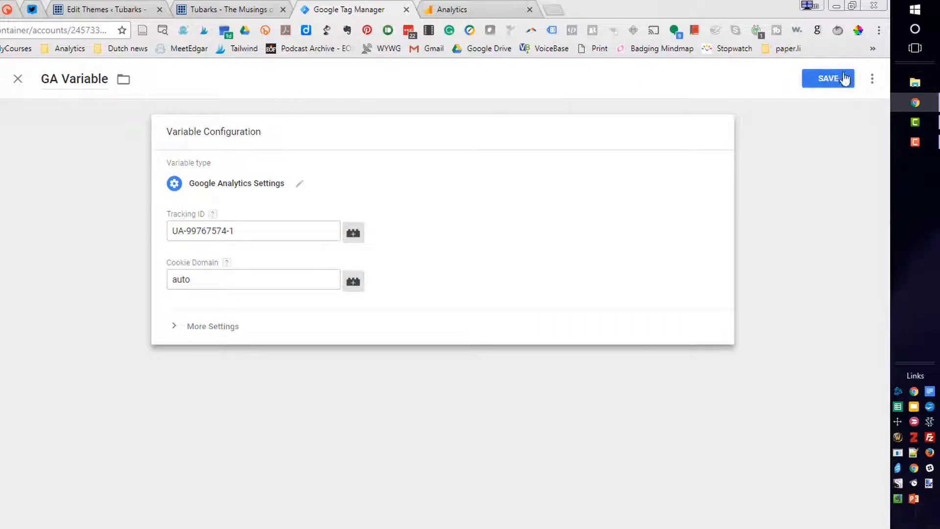
left_click(830, 80)
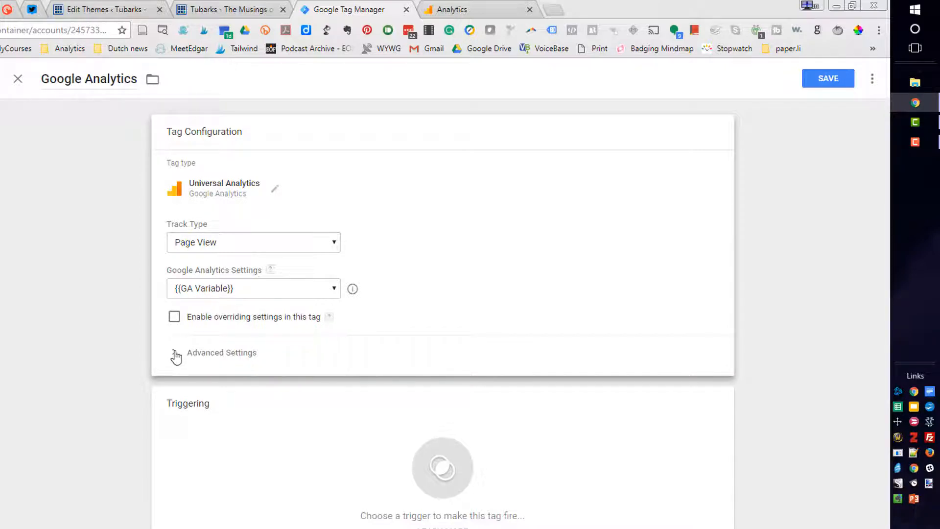
Check the tag's advanced settings, then add the All Pages trigger to the Google Analytics tag and save the tag
left_click(177, 358)
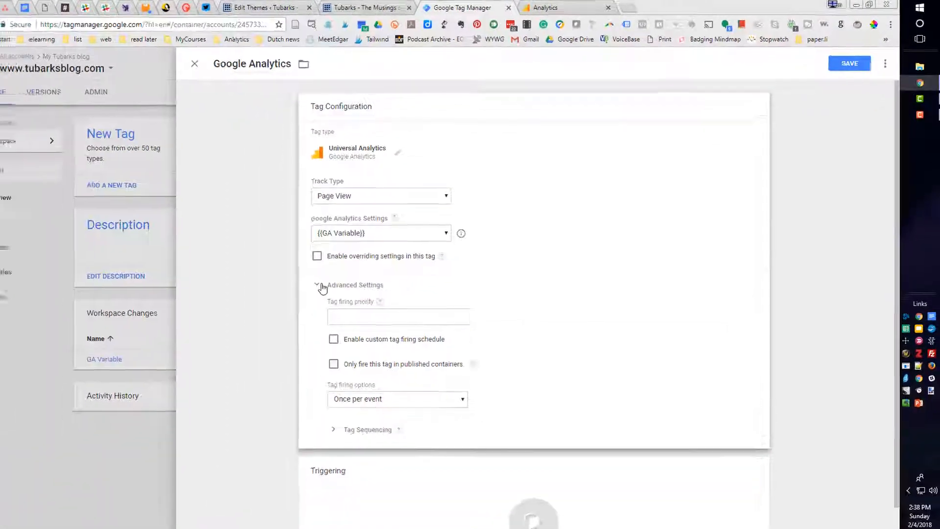
left_click(351, 271)
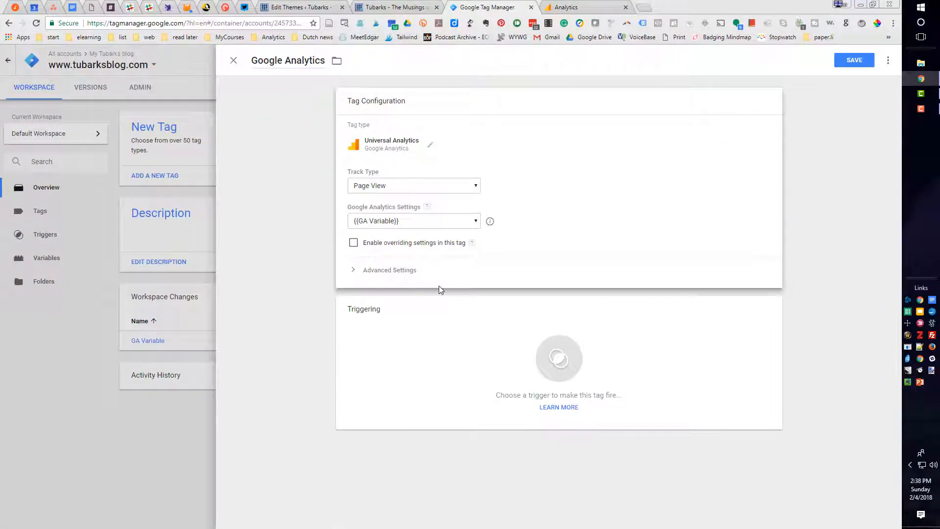
left_click(560, 365)
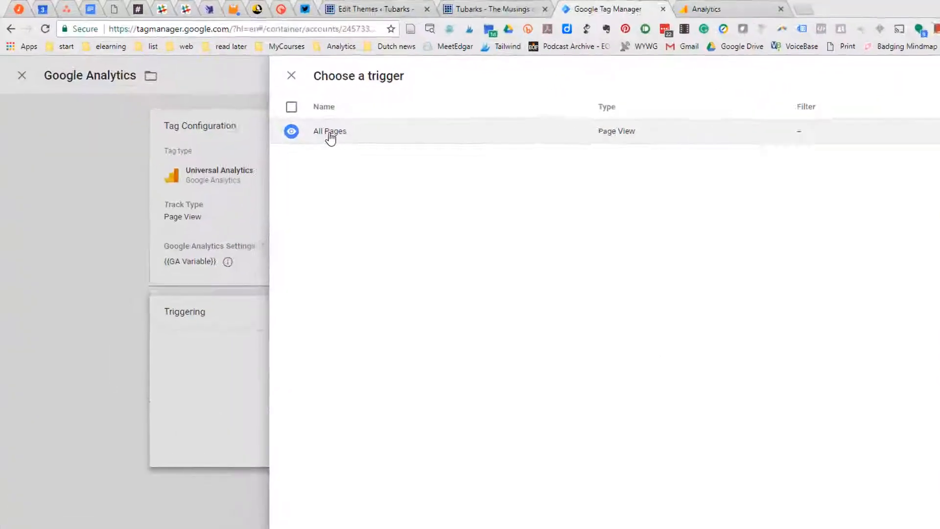
left_click(267, 106)
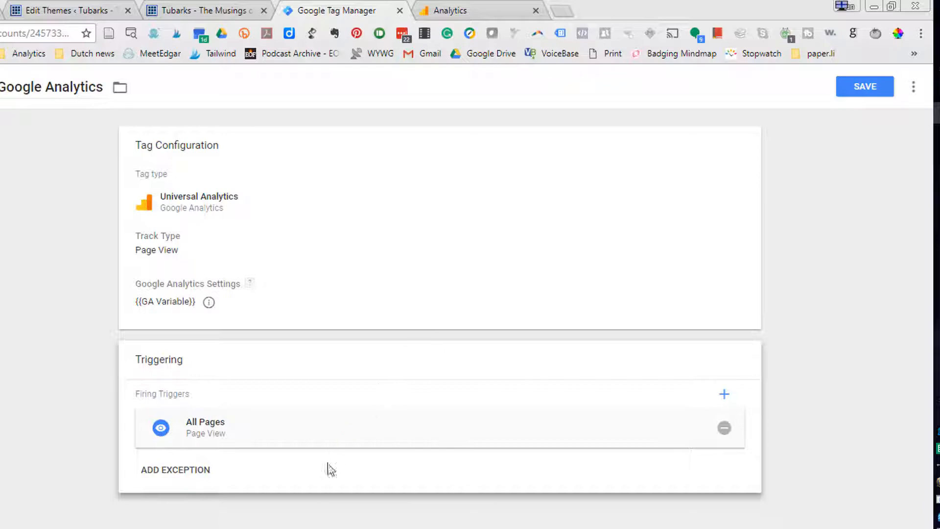
left_click(875, 90)
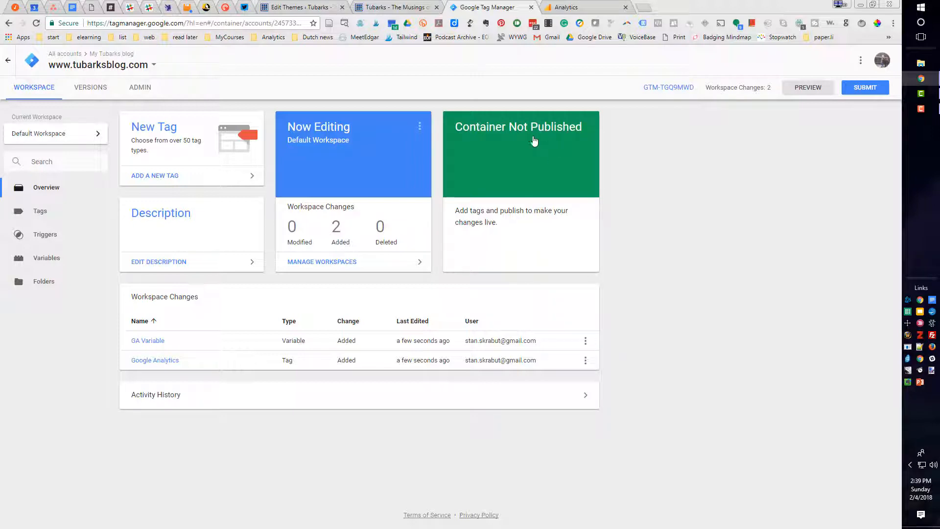
Preview the Default Workspace and reload the Tubarks blog to check which tags fire on the page
left_click(808, 87)
left_click(394, 7)
left_click(36, 23)
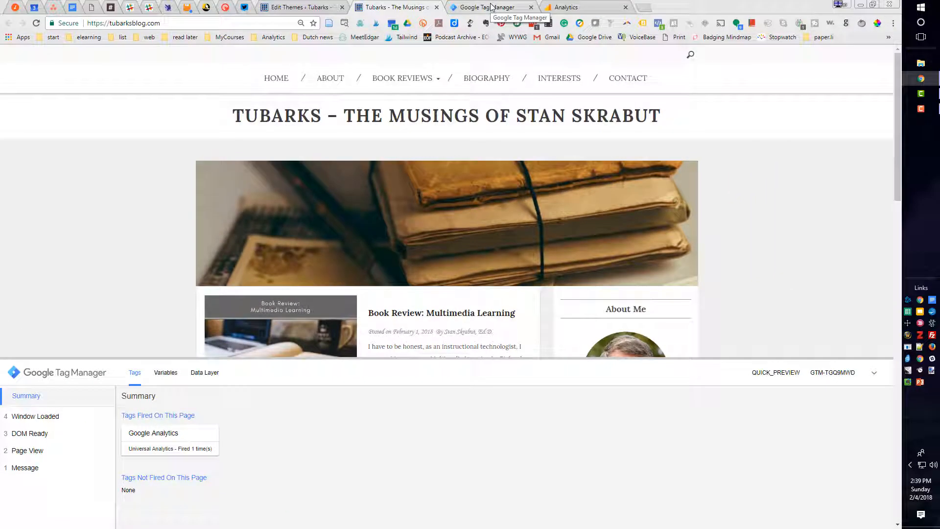
Publish the workspace changes from Google Tag Manager as version "Tubarks Blog 4 Feb 2018" and leave preview mode
left_click(492, 6)
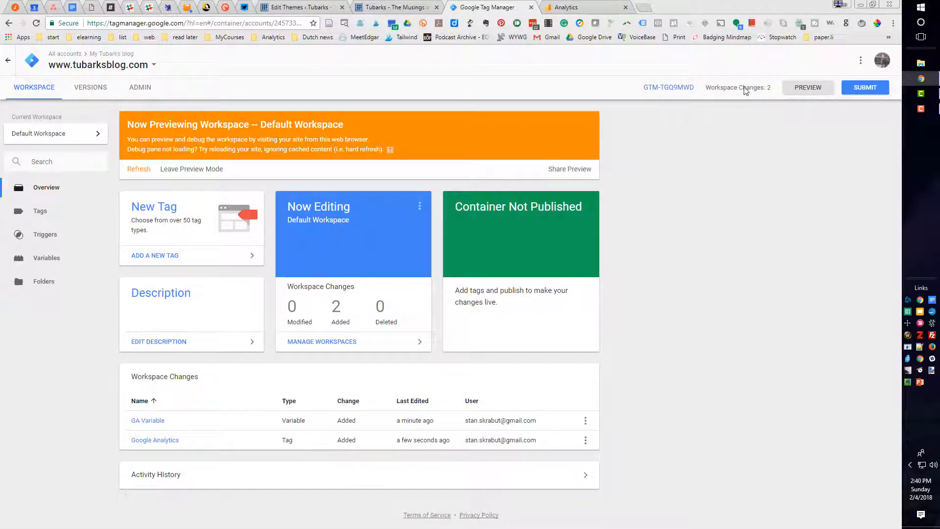
left_click(861, 89)
left_click(387, 170)
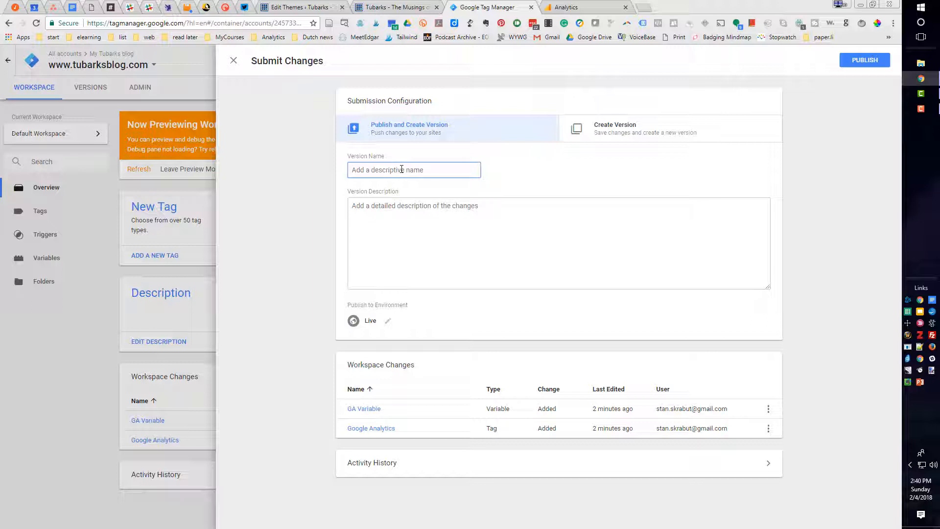
type("Tubarks Blog 4 Feb 2018")
left_click(462, 269)
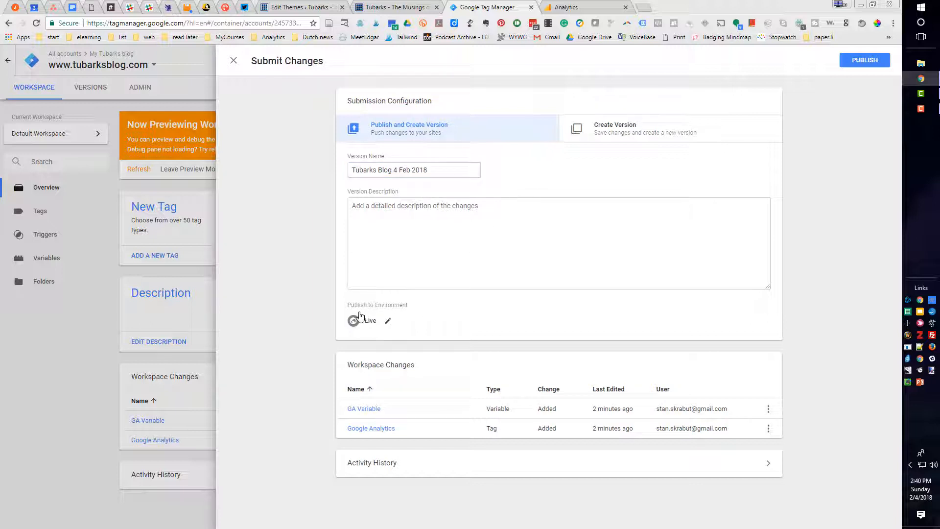
left_click(866, 60)
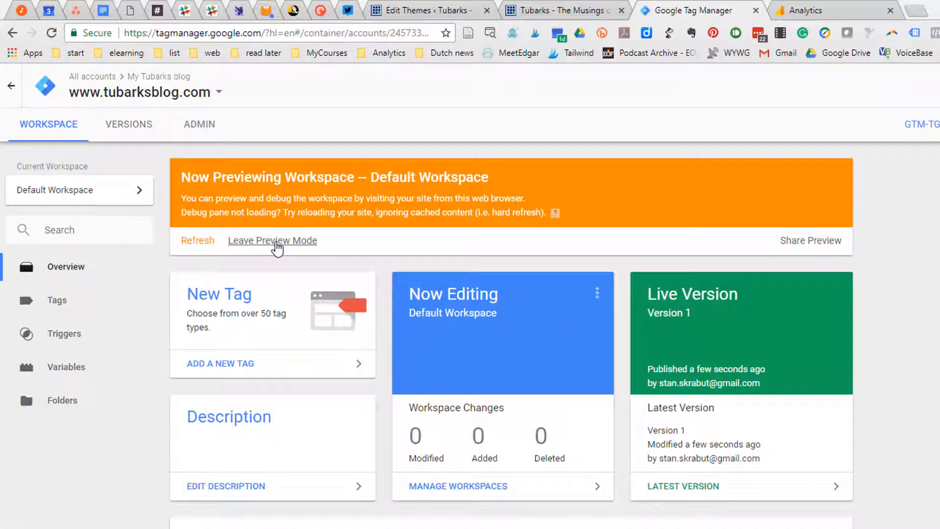
left_click(274, 241)
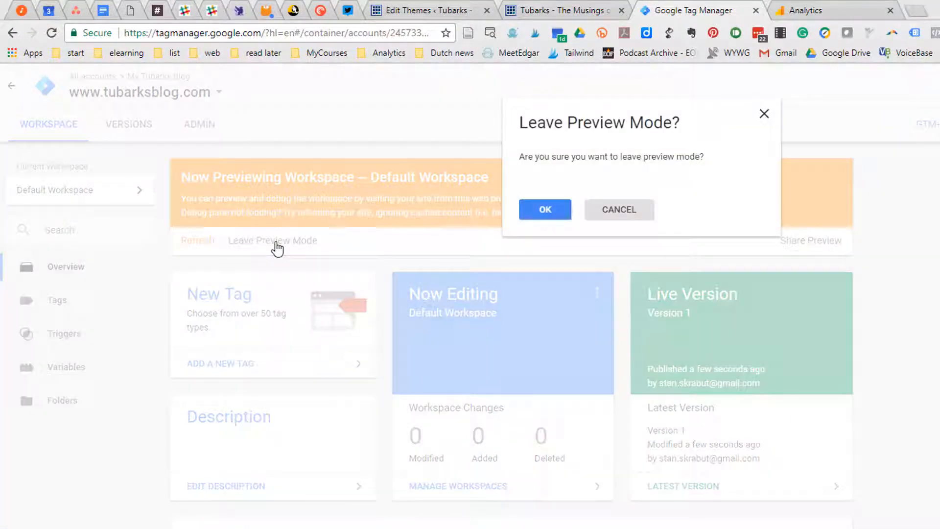
left_click(553, 212)
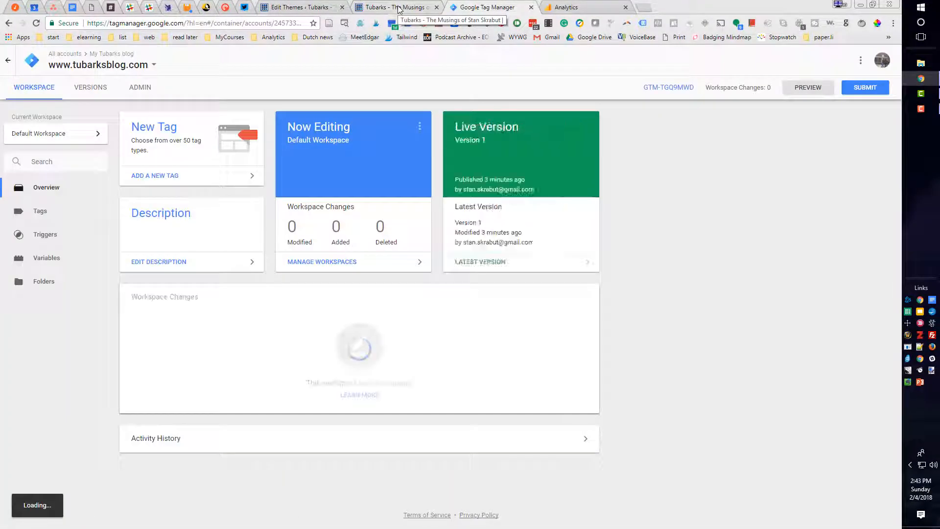
Reload the Tubarks blog and examine the Google Analytics tag's details in Tag Assistant
left_click(399, 9)
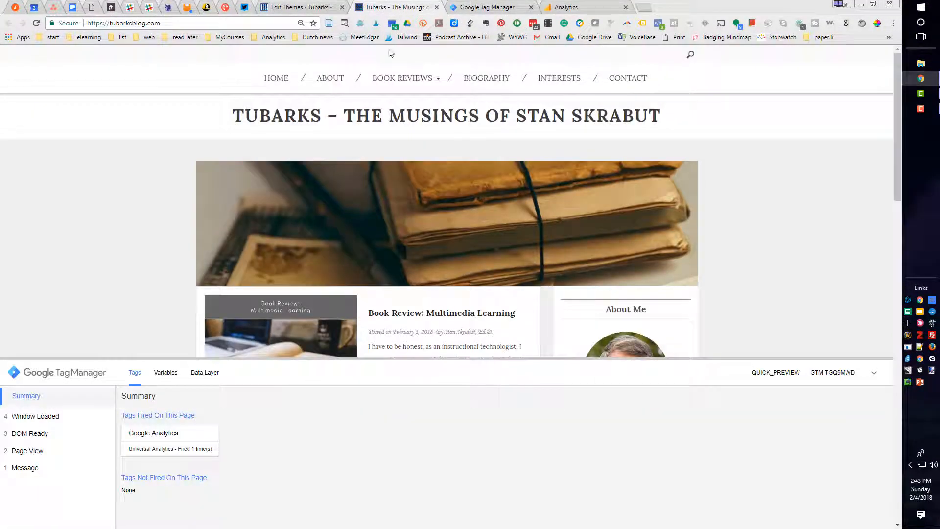
left_click(37, 23)
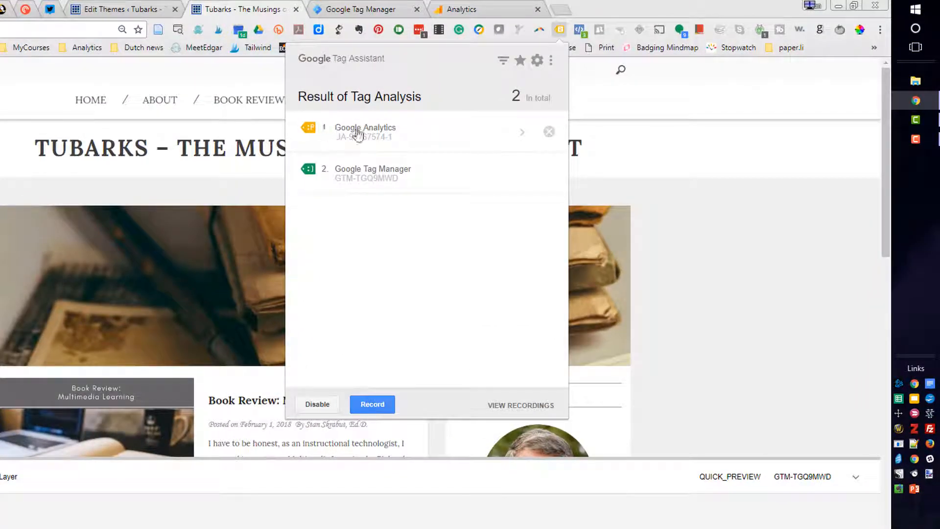
left_click(522, 137)
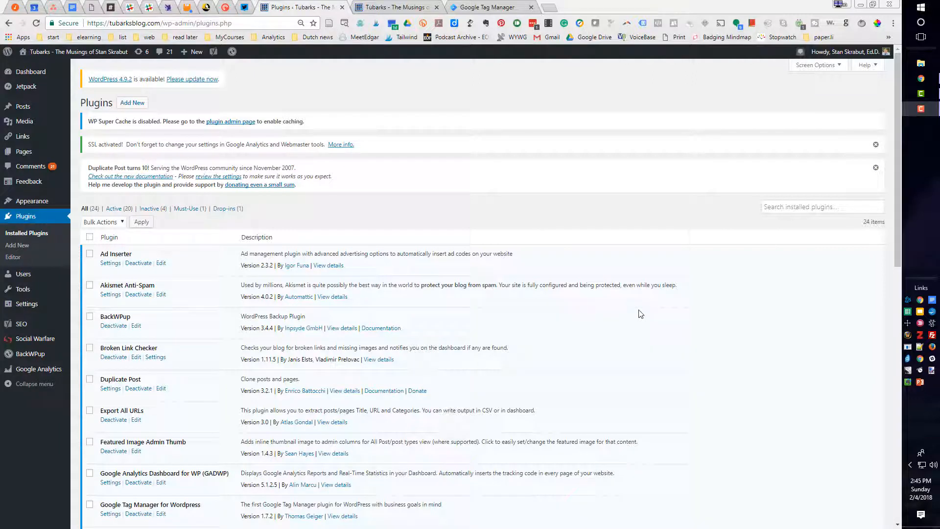
Deactivate and delete the Google Analytics Dashboard for WP (GADWP) plugin in the blog's WordPress admin
scroll(315, 218, "down", 2)
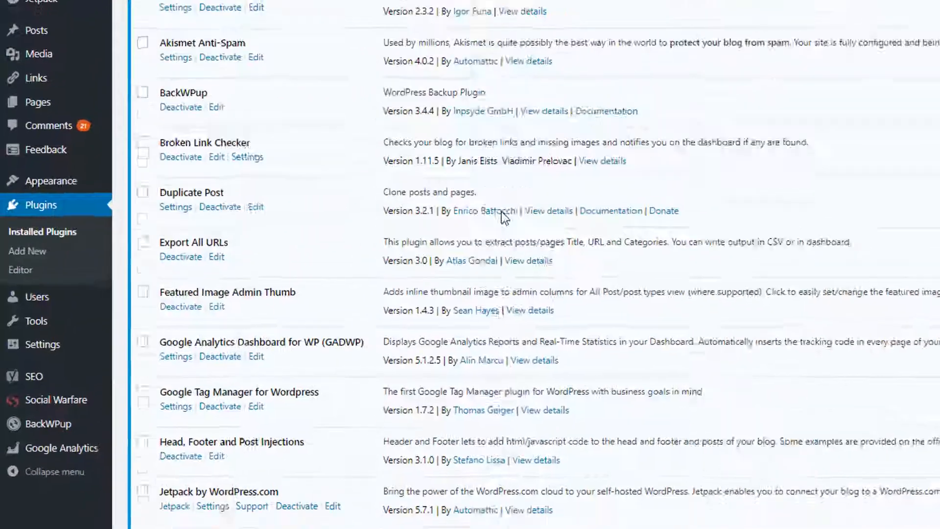
scroll(333, 220, "down", 2)
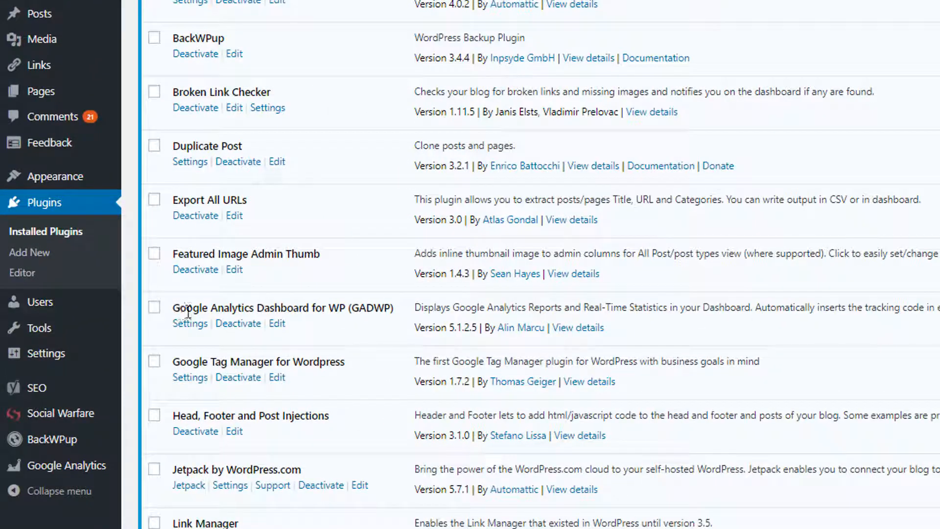
left_click(236, 324)
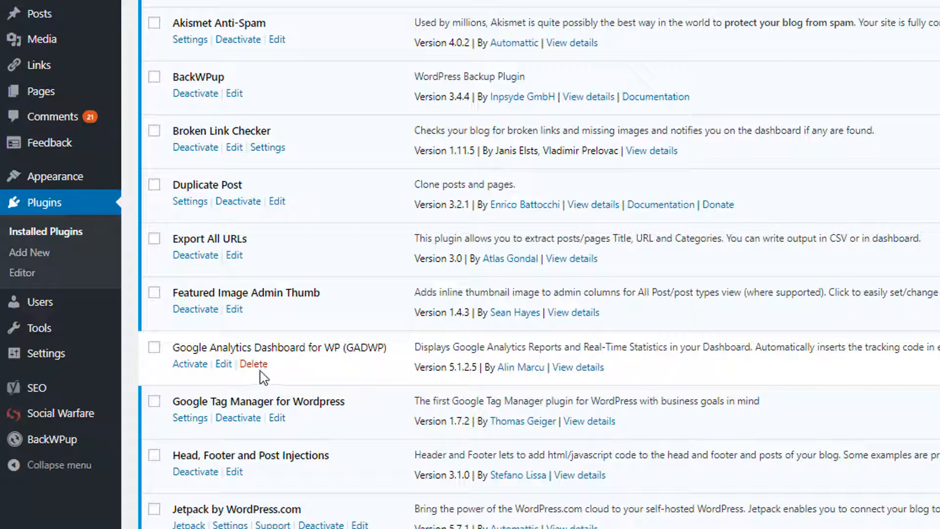
left_click(254, 365)
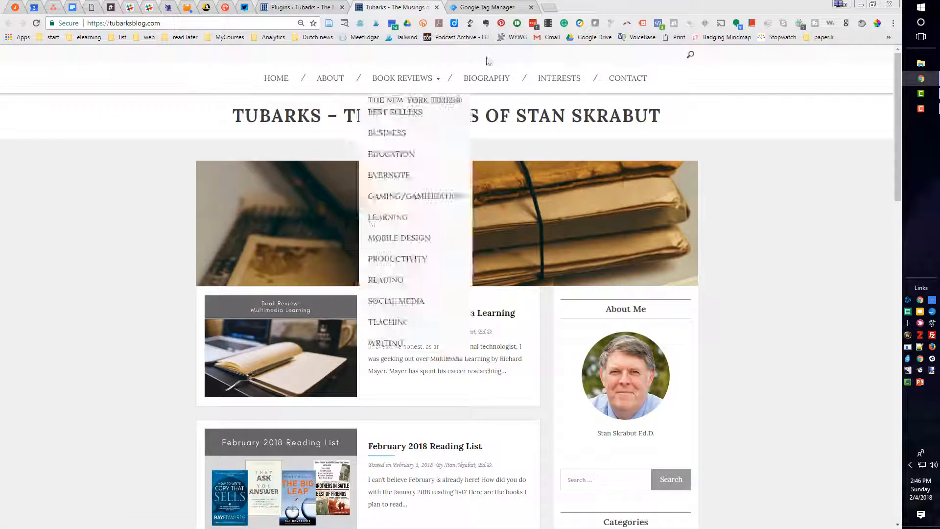
Reload the Tubarks blog's front page and recheck its tag analysis results in Tag Assistant
left_click(37, 23)
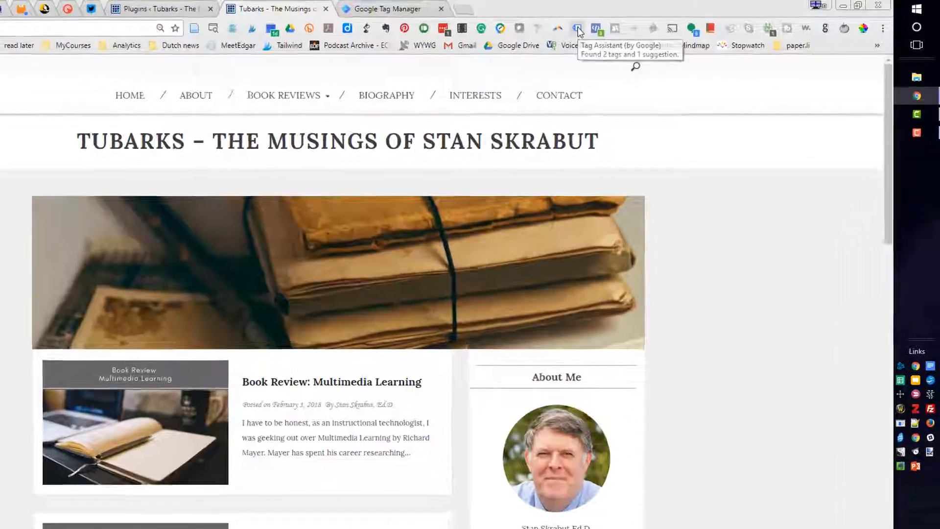
left_click(578, 30)
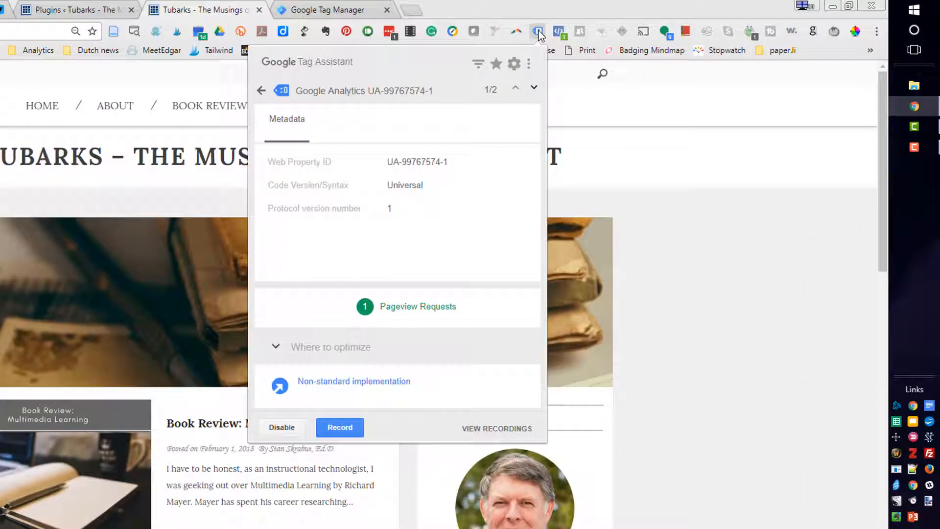
left_click(261, 91)
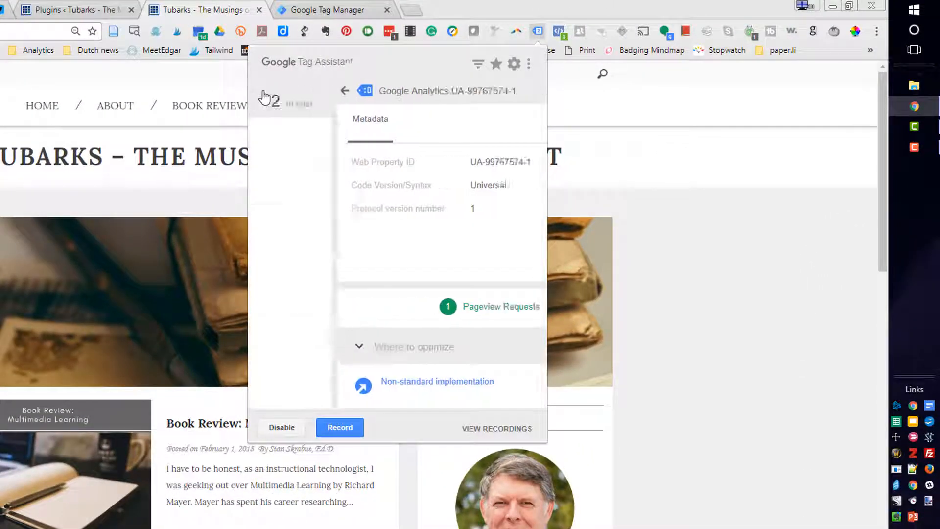